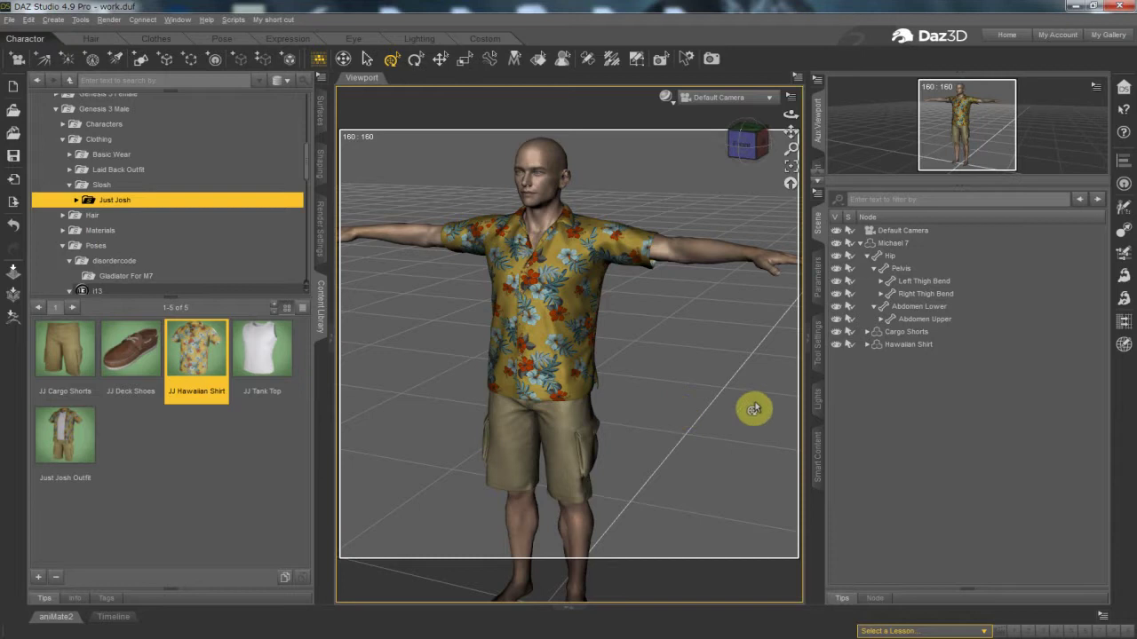
Step: Apply the Lee 7 Nunchuck Pose07 pose to the selected Michael 7 figure
click(895, 244)
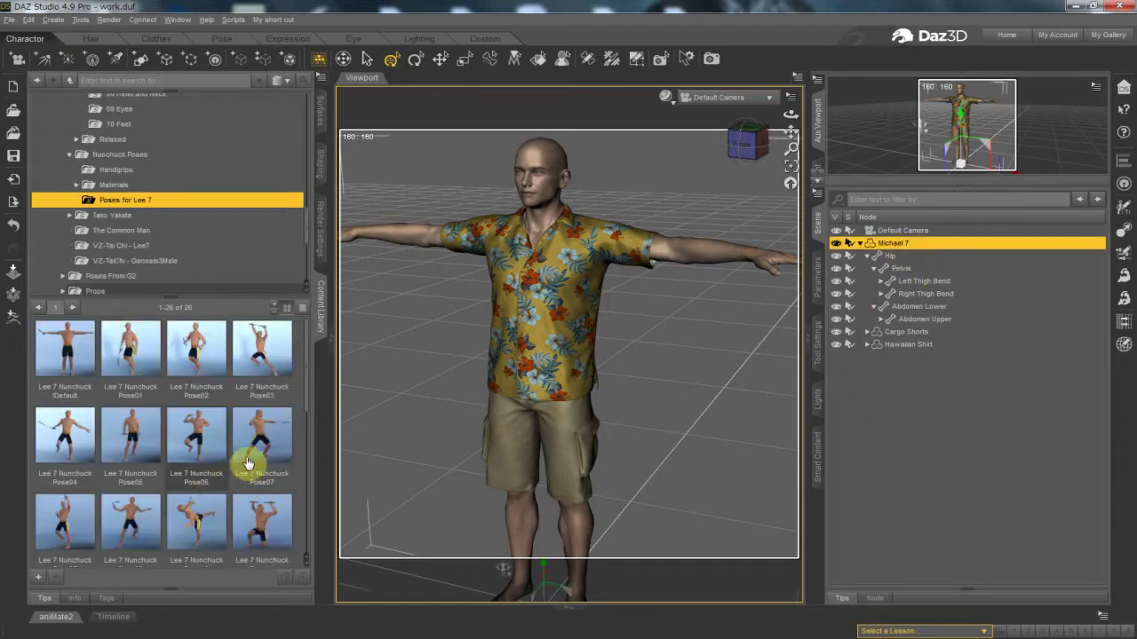
click(263, 449)
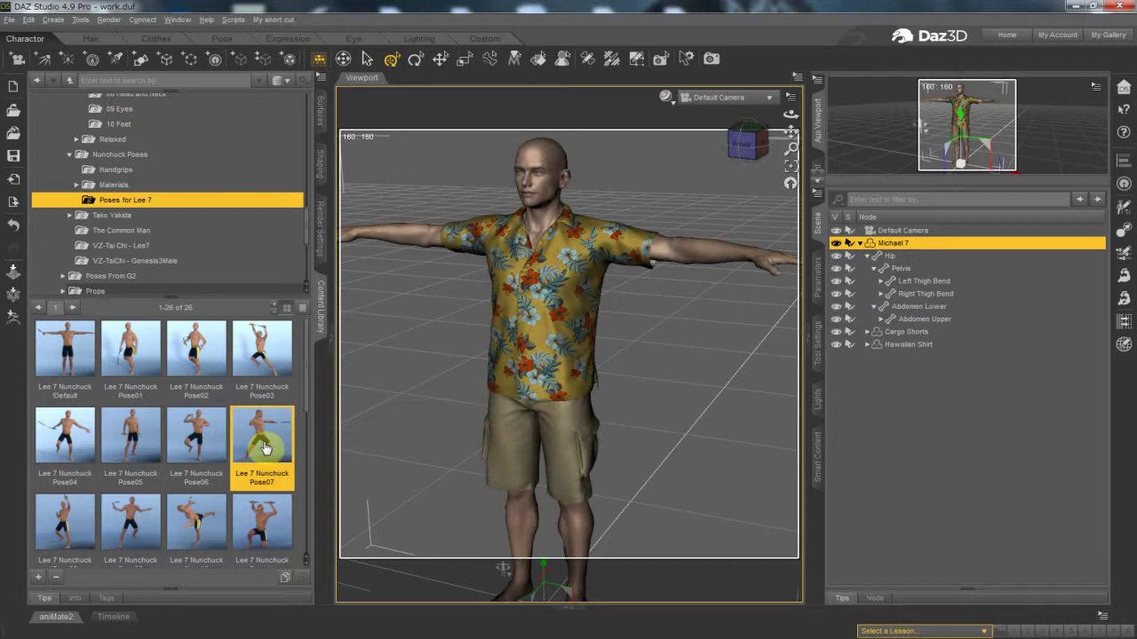
double_click(263, 448)
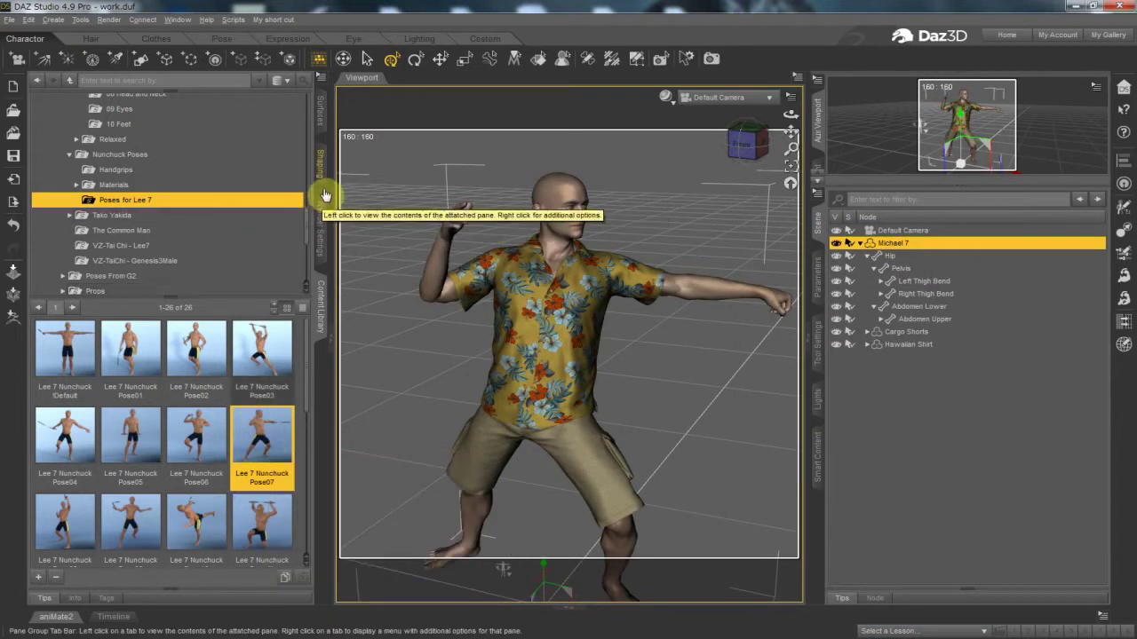
Step: Raise Michael 7's Portly shaping morph to 100%, then select the Hawaiian Shirt
click(322, 177)
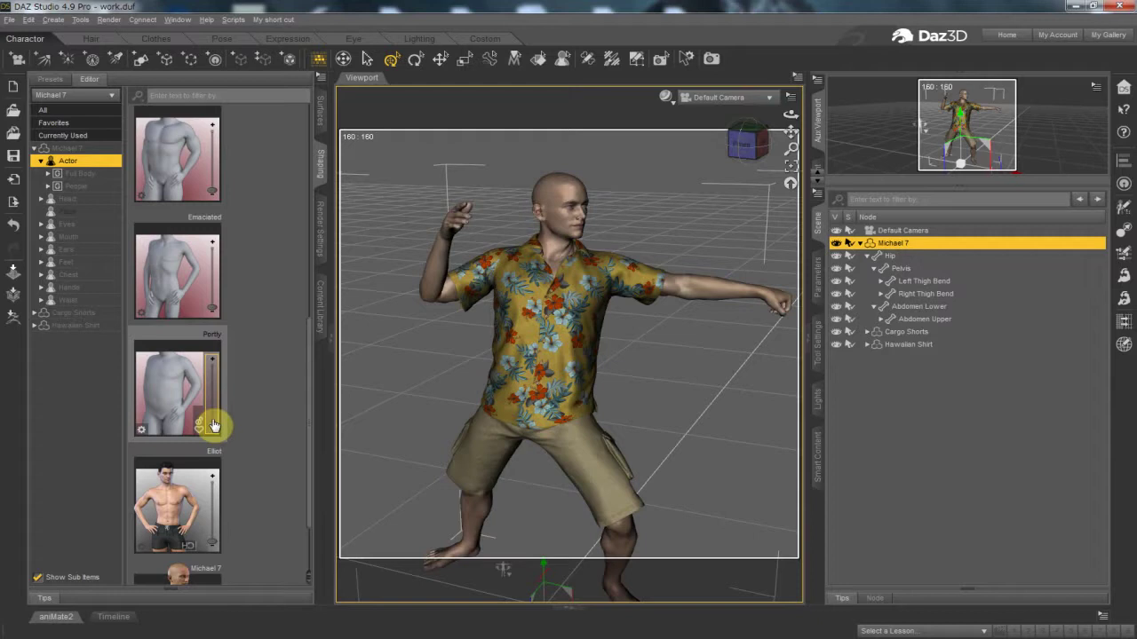
drag(211, 424, 201, 362)
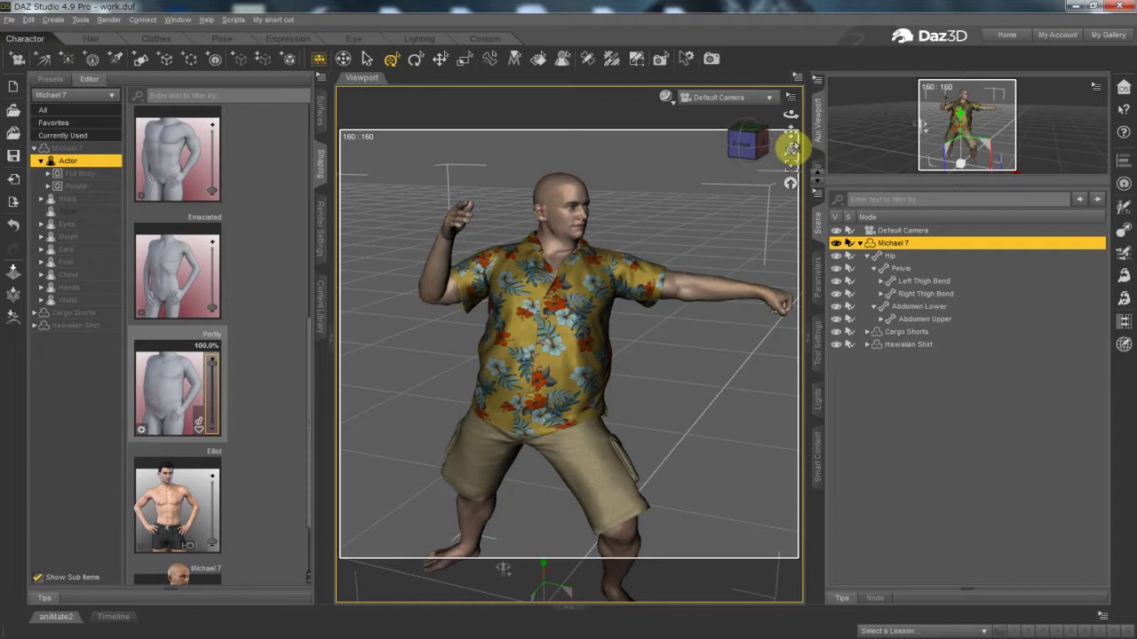
drag(791, 131, 569, 310)
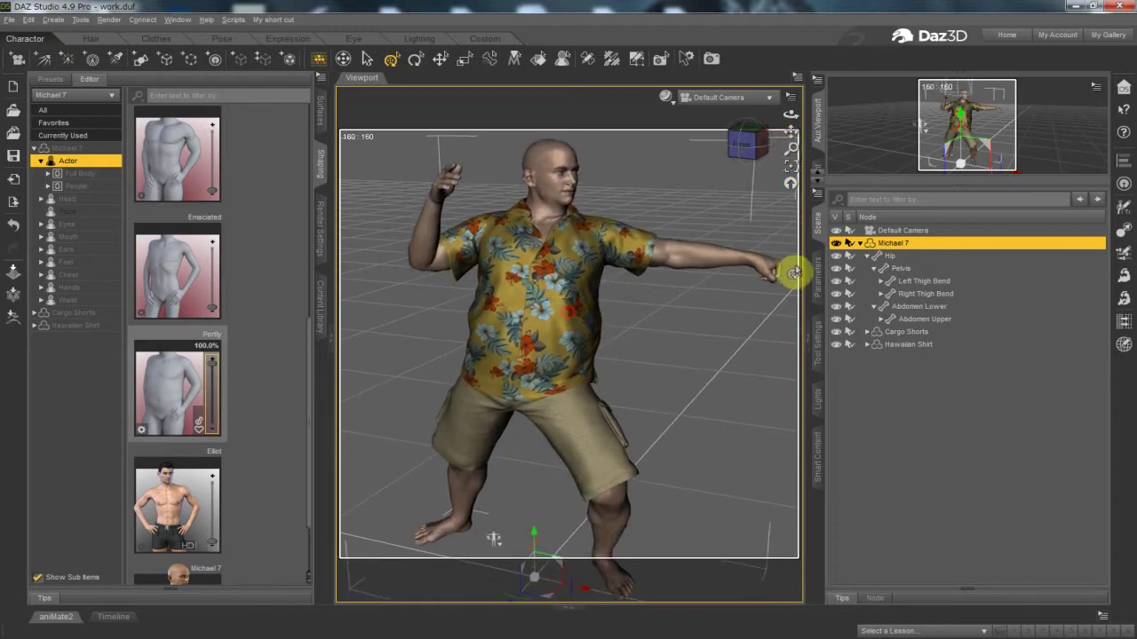
click(901, 345)
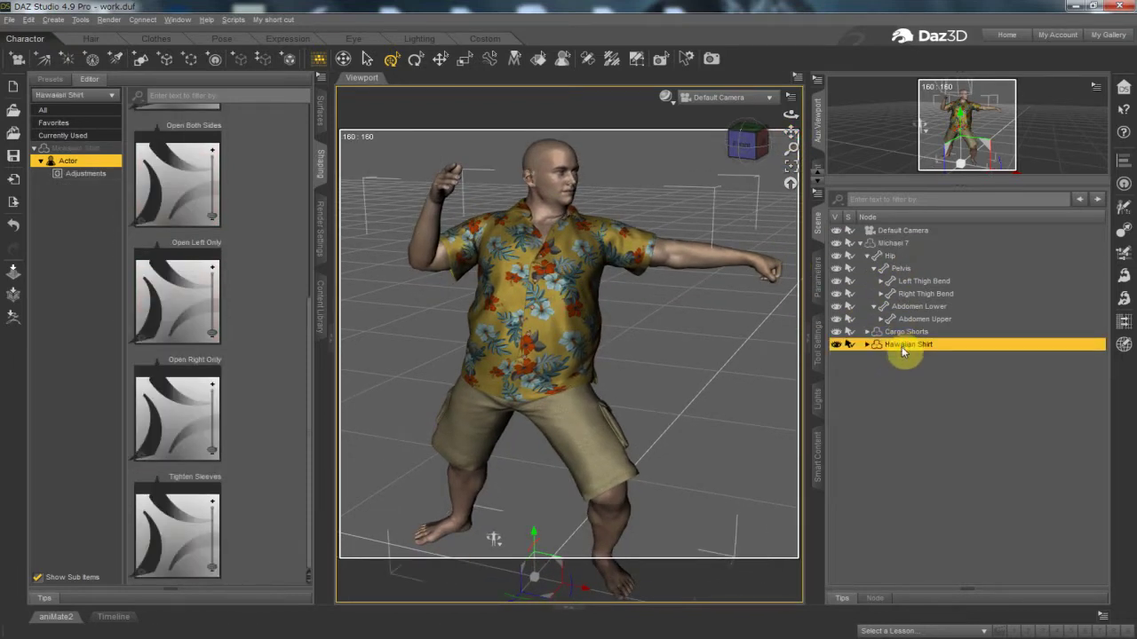
Step: Set the Hawaiian Shirt's Resolution Level to Base
click(817, 280)
click(1016, 477)
click(991, 491)
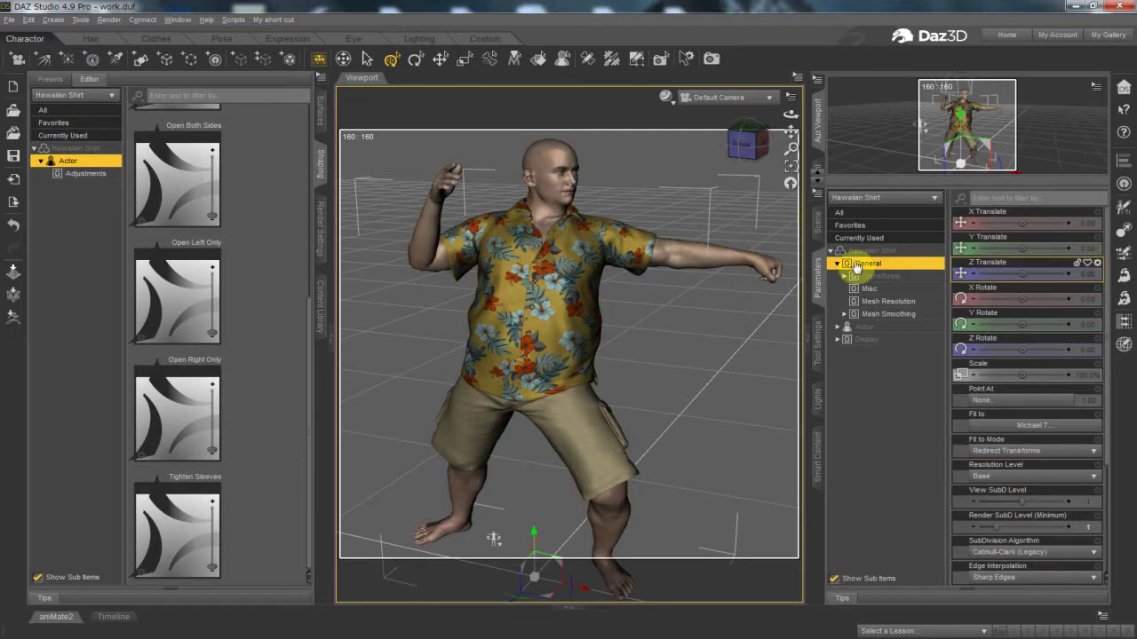
Step: Hide Michael 7 and the Cargo Shorts in the Scene list
click(819, 229)
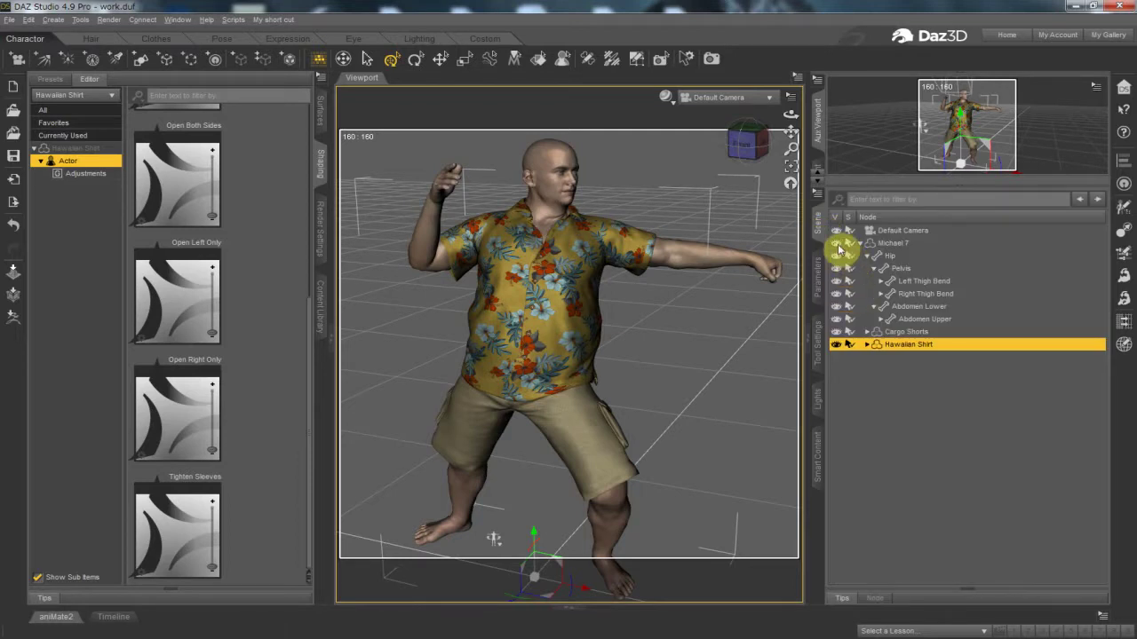
click(836, 243)
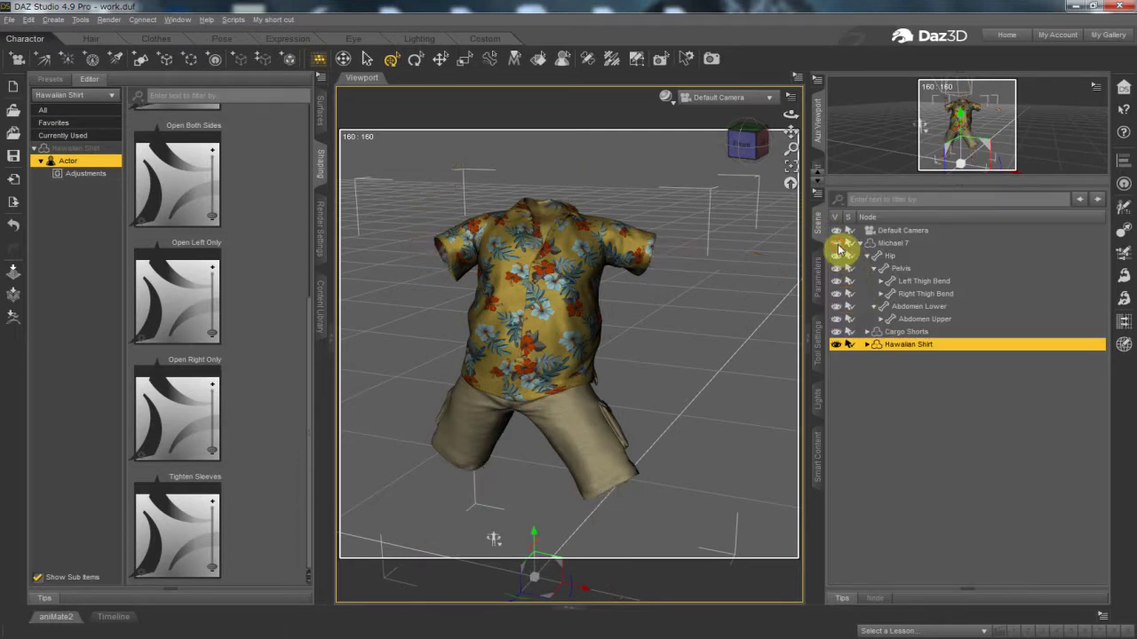
click(835, 332)
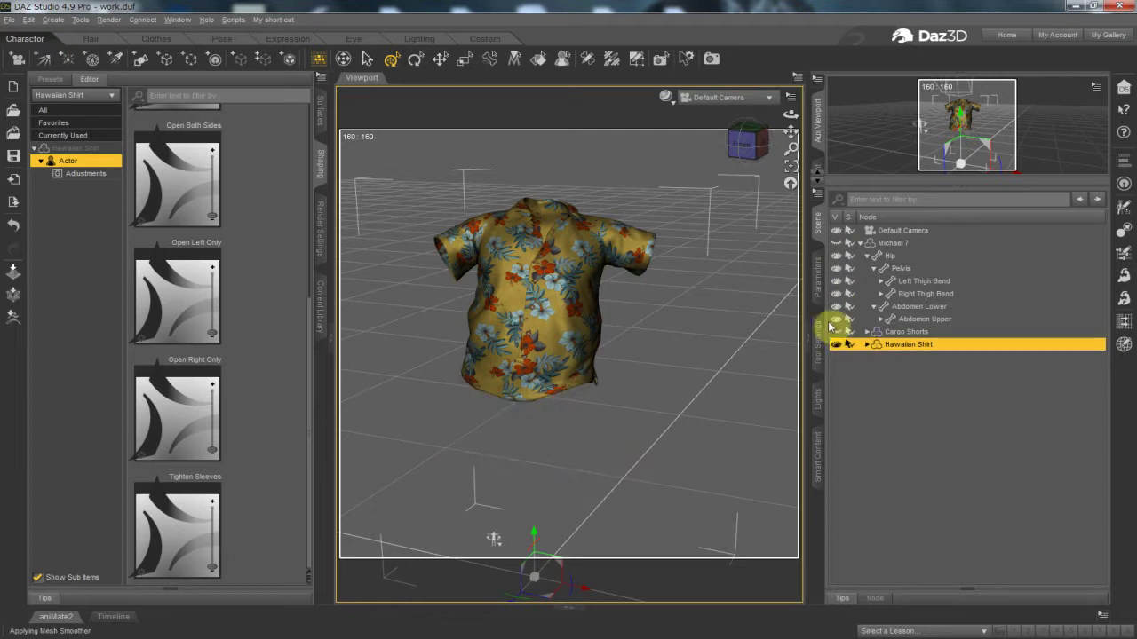
Step: Export the Hawaiian Shirt as shirt.obj in Wavefront Object format with default OBJ options
click(9, 19)
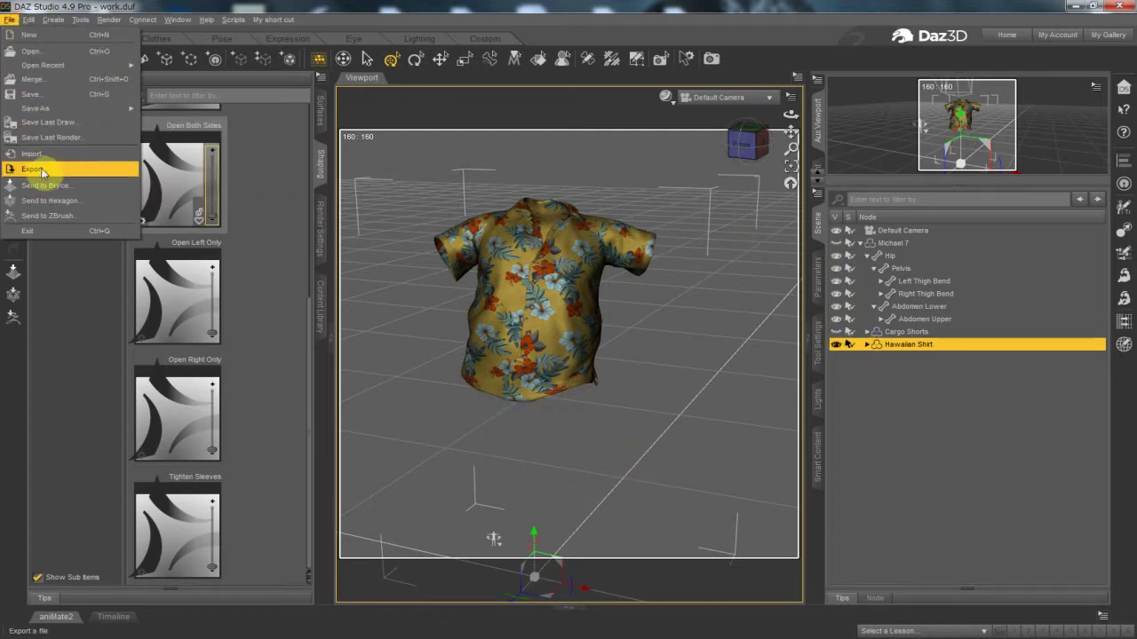
click(40, 168)
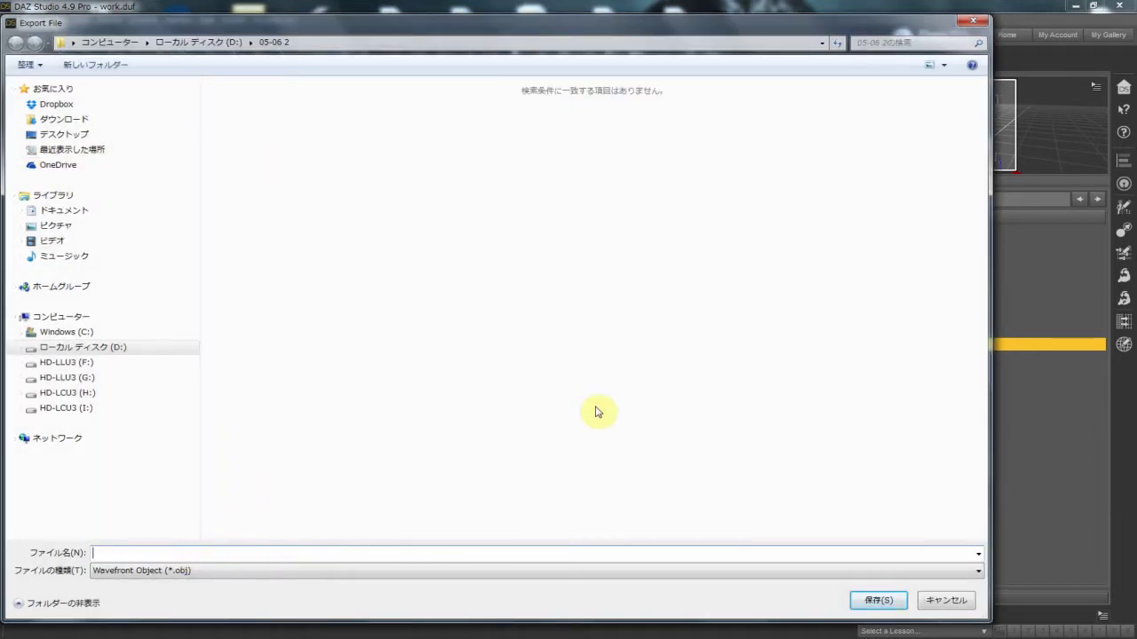
text(shirt)
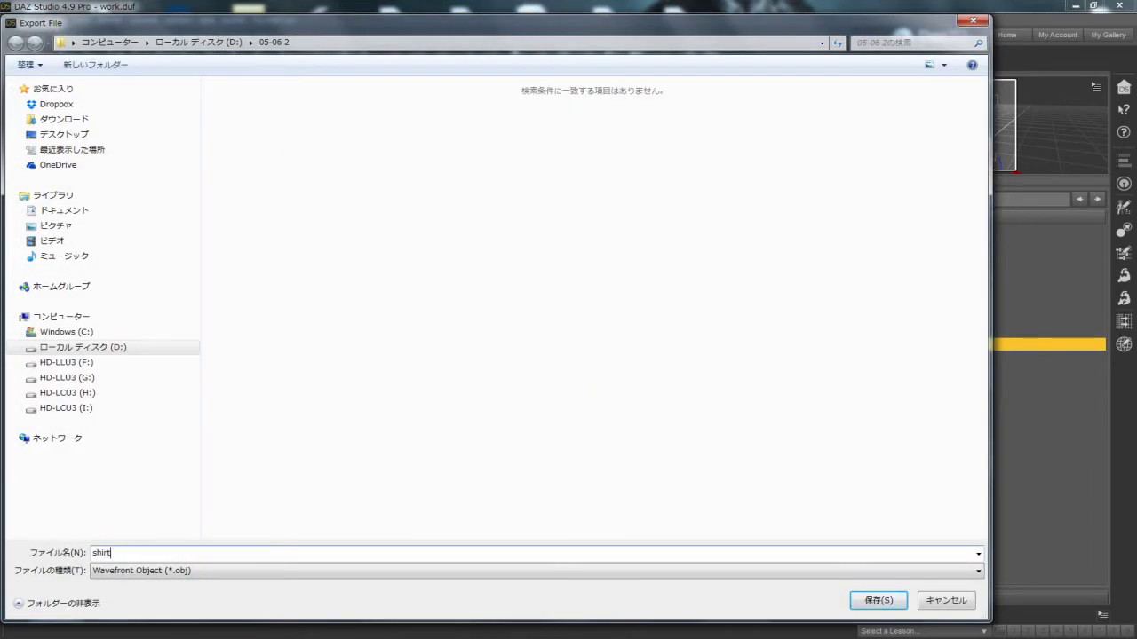
click(877, 600)
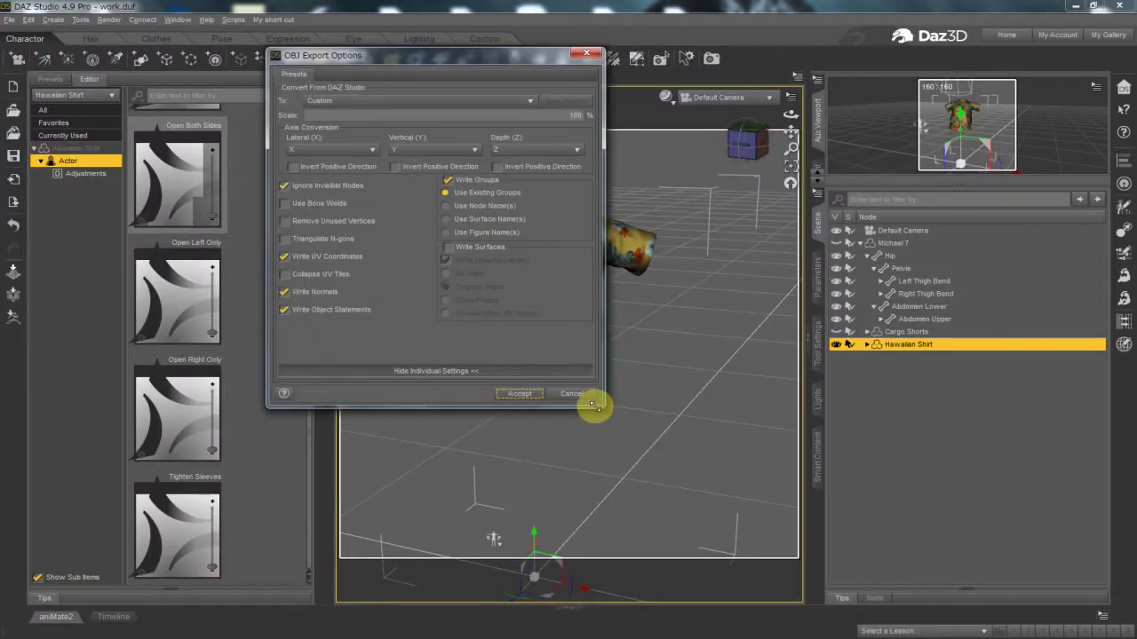
click(519, 394)
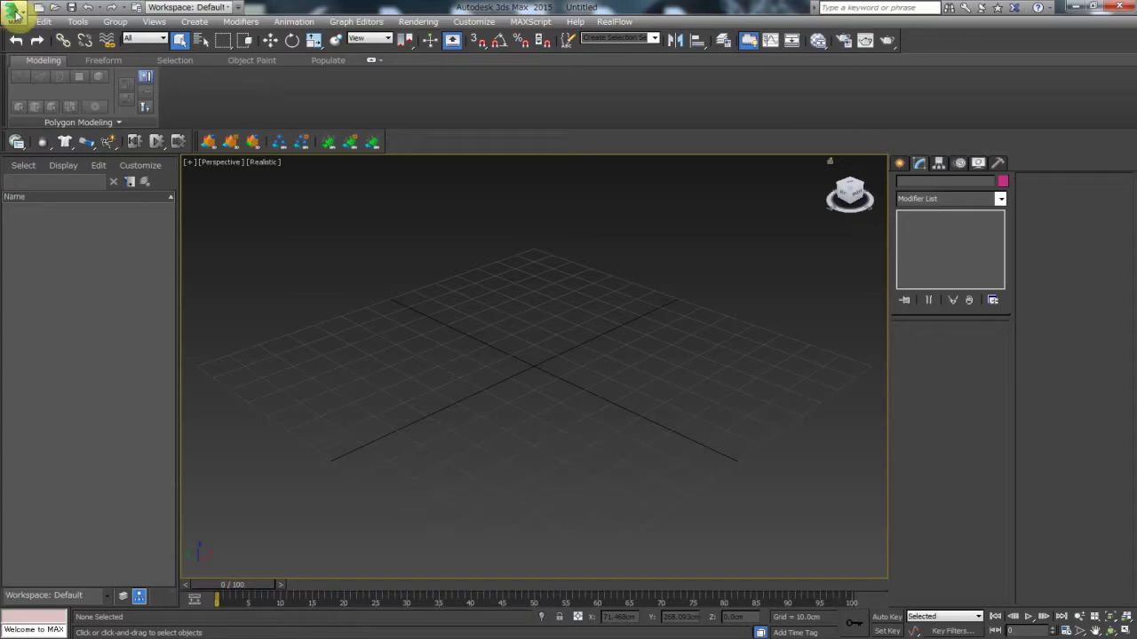
click(16, 15)
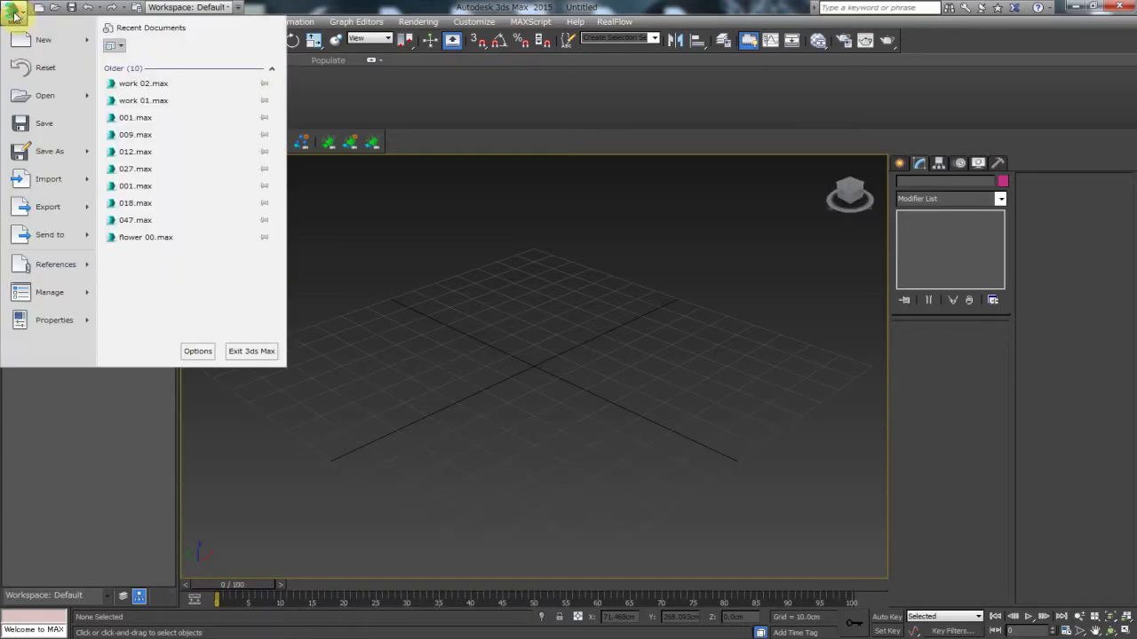
mouse_move(49, 179)
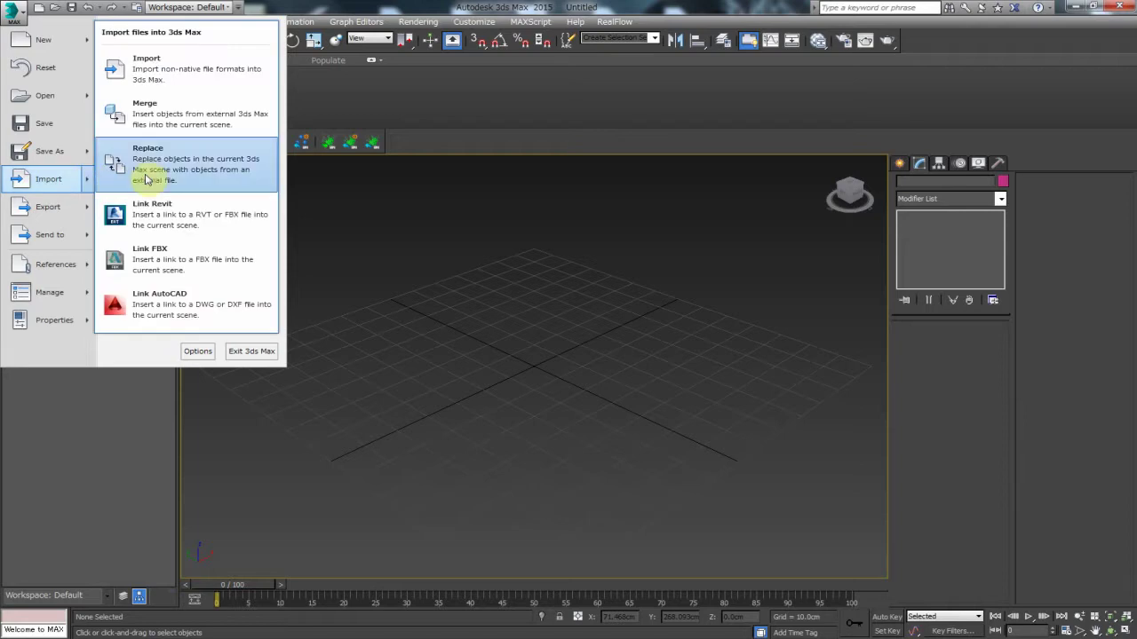
Step: Import shirt.obj into the empty 3ds Max scene with the default OBJ import options
click(151, 71)
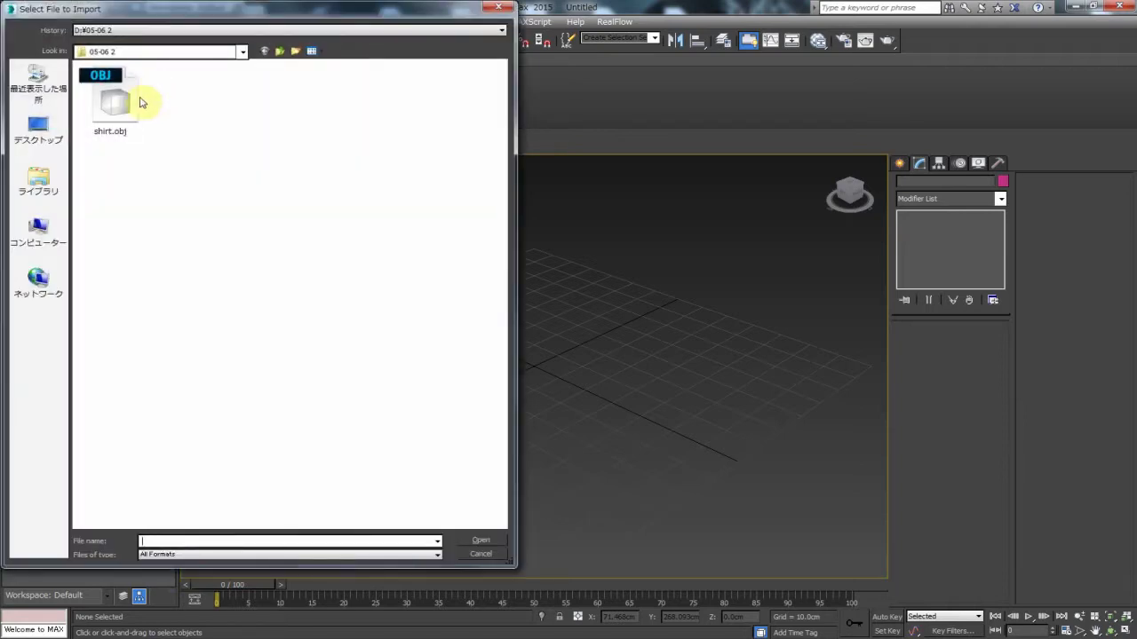
click(113, 105)
click(480, 541)
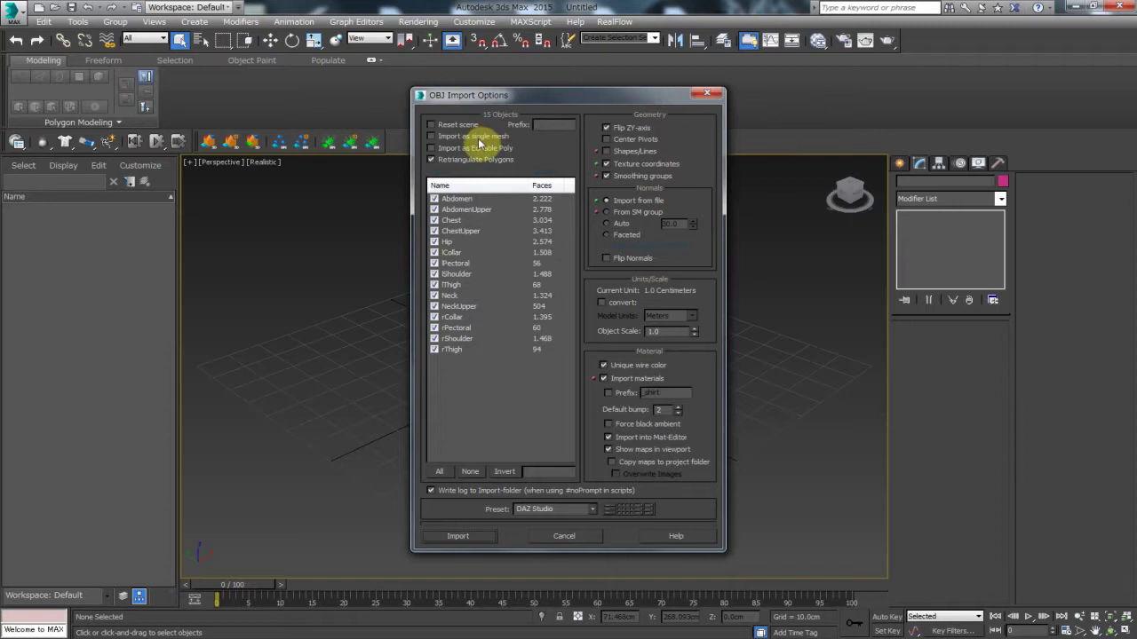
click(473, 537)
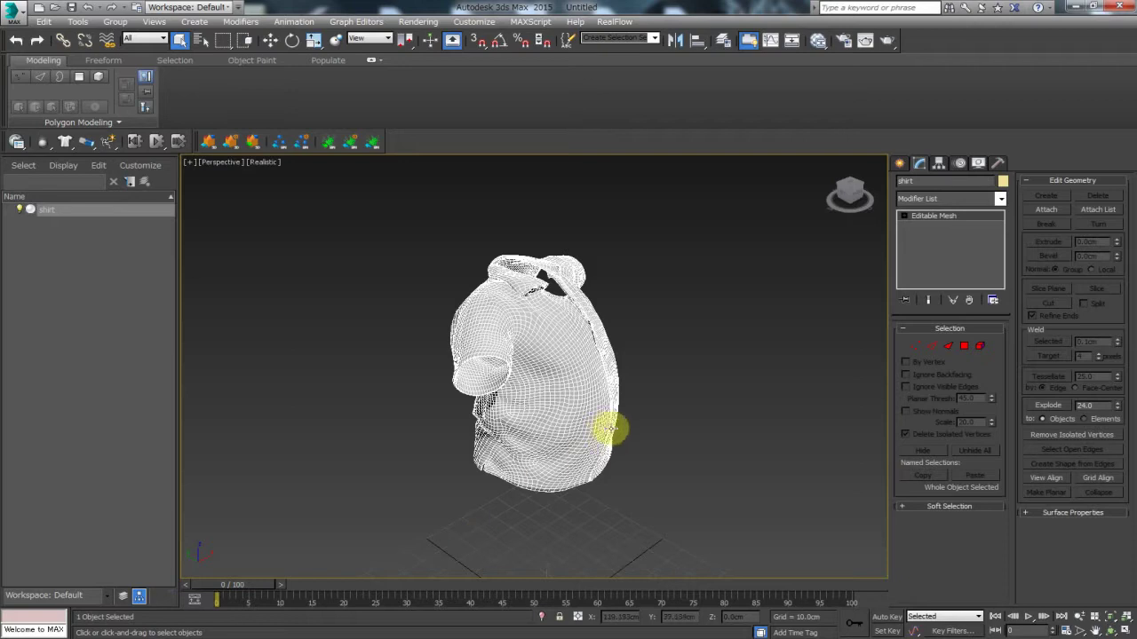
Step: Convert the imported shirt mesh to an Editable Poly
alt+middle_drag(646, 423, 543, 402)
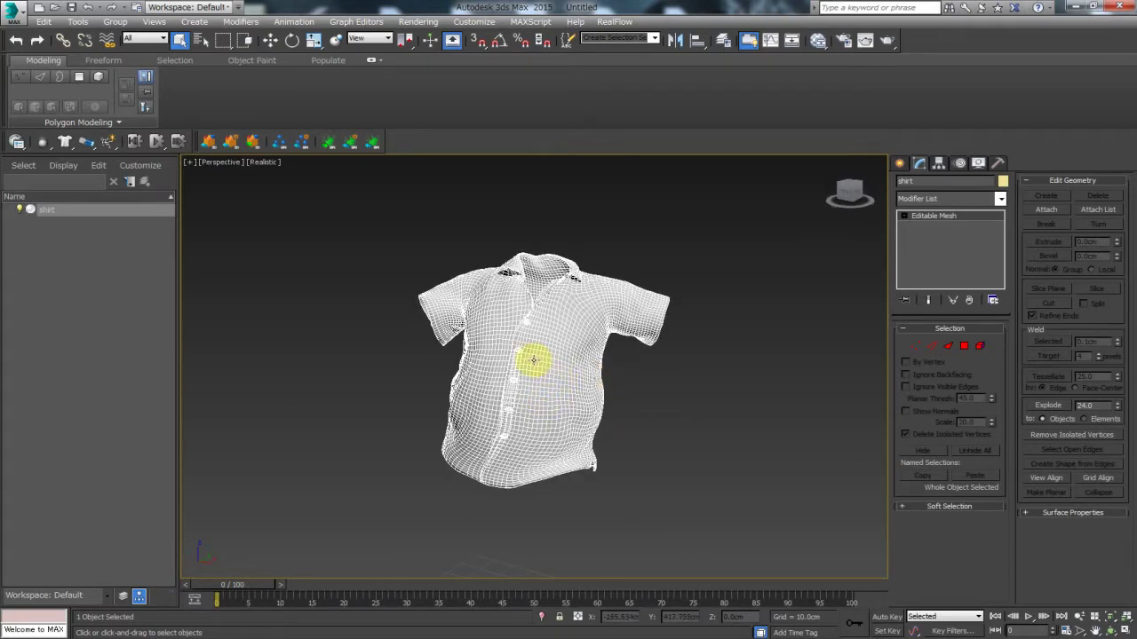
scroll(505, 337, up, 2)
scroll(505, 338, up, 2)
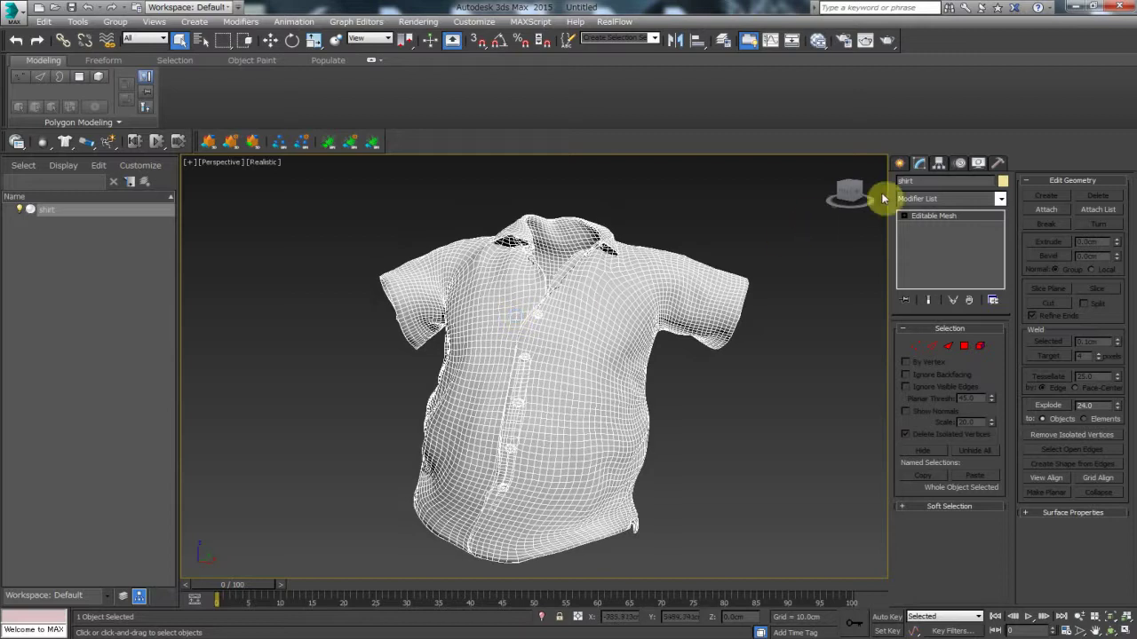
right_click(939, 219)
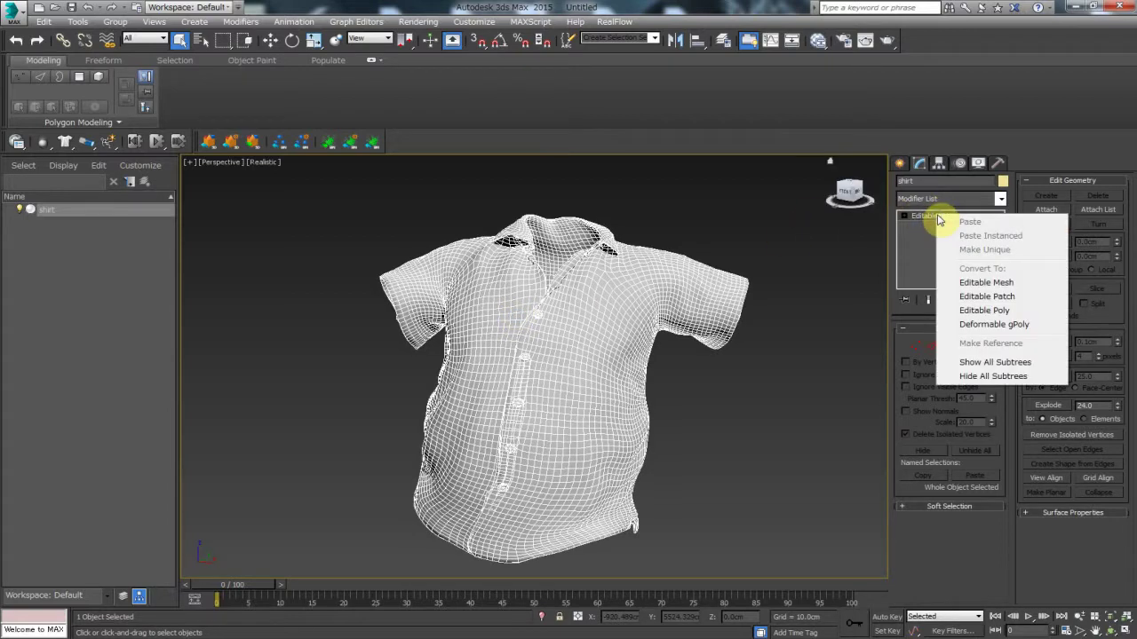
click(982, 310)
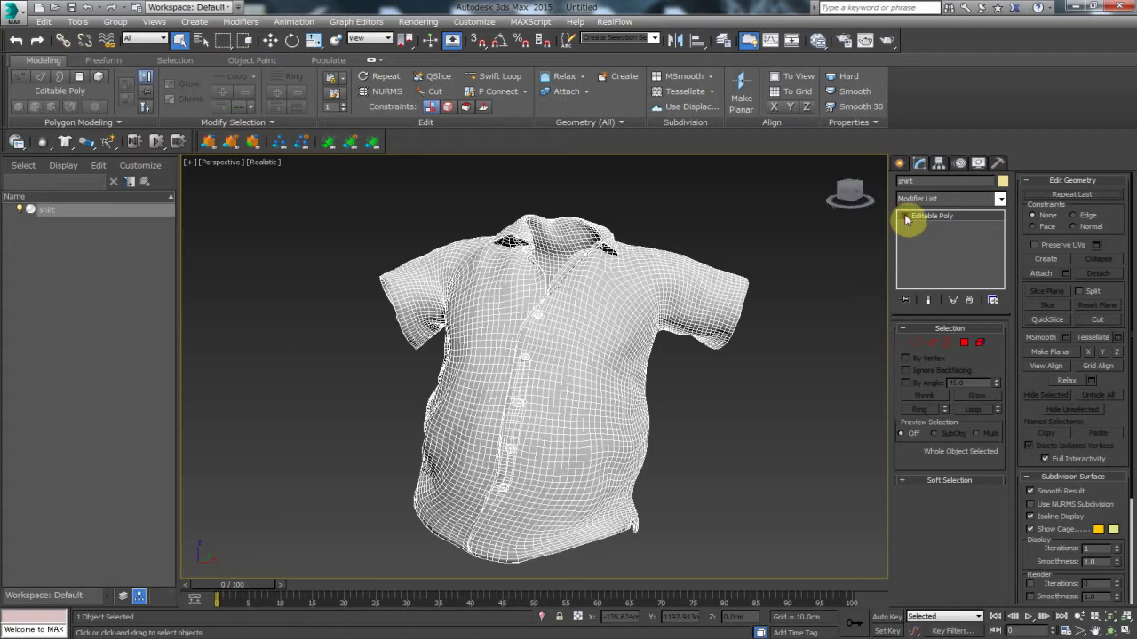
Step: Detach the shirt's fabric body element as Object001, leaving the buttons behind
click(930, 266)
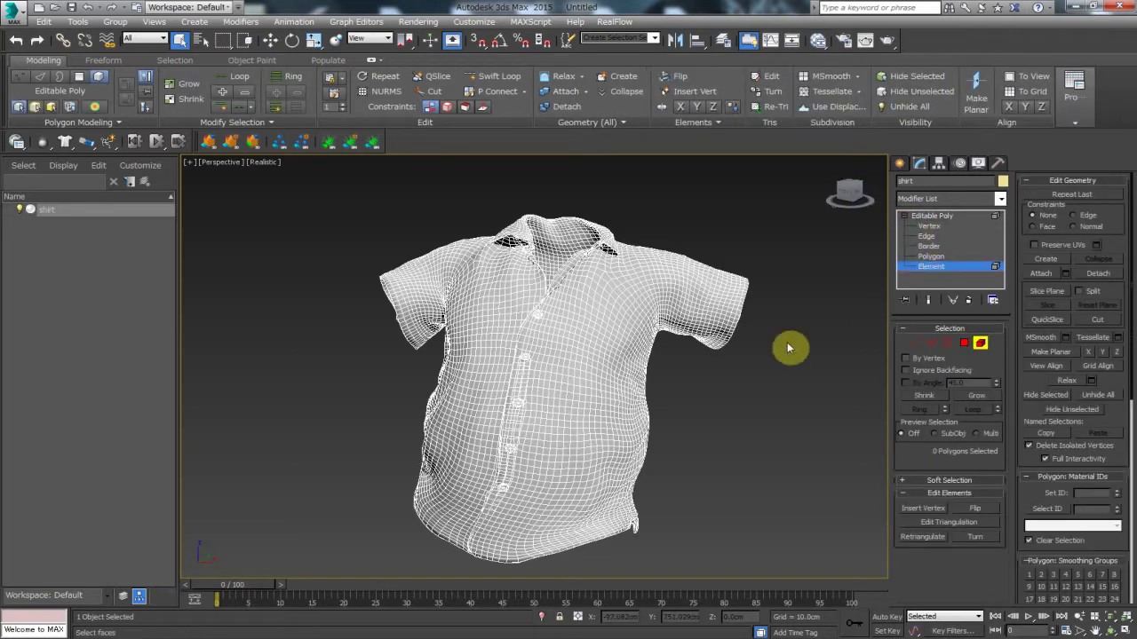
click(600, 321)
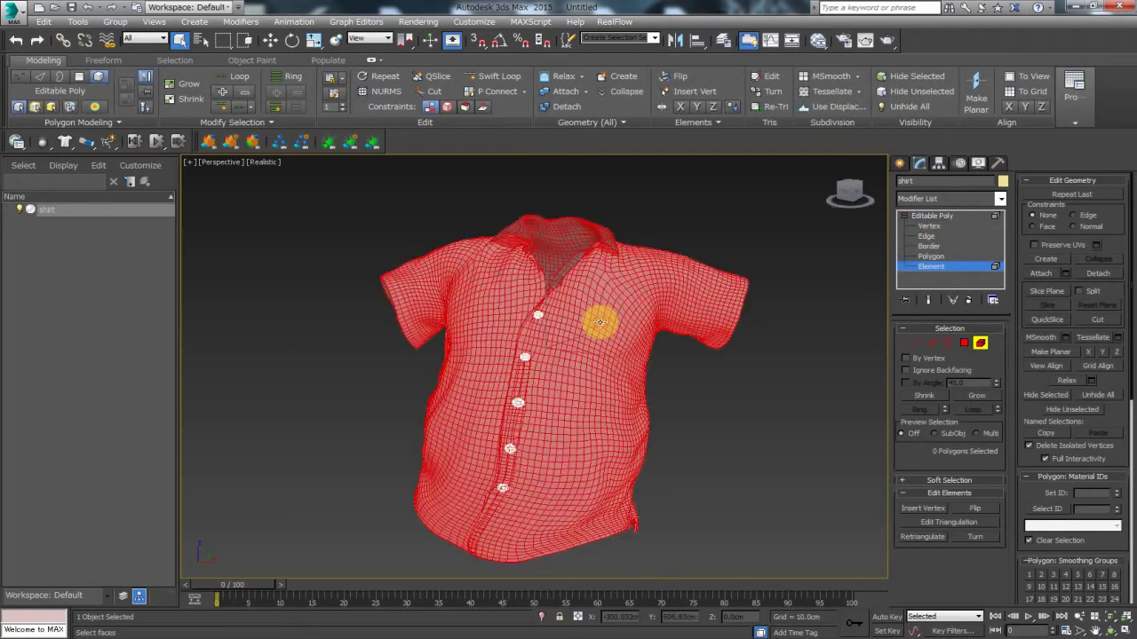
click(1094, 274)
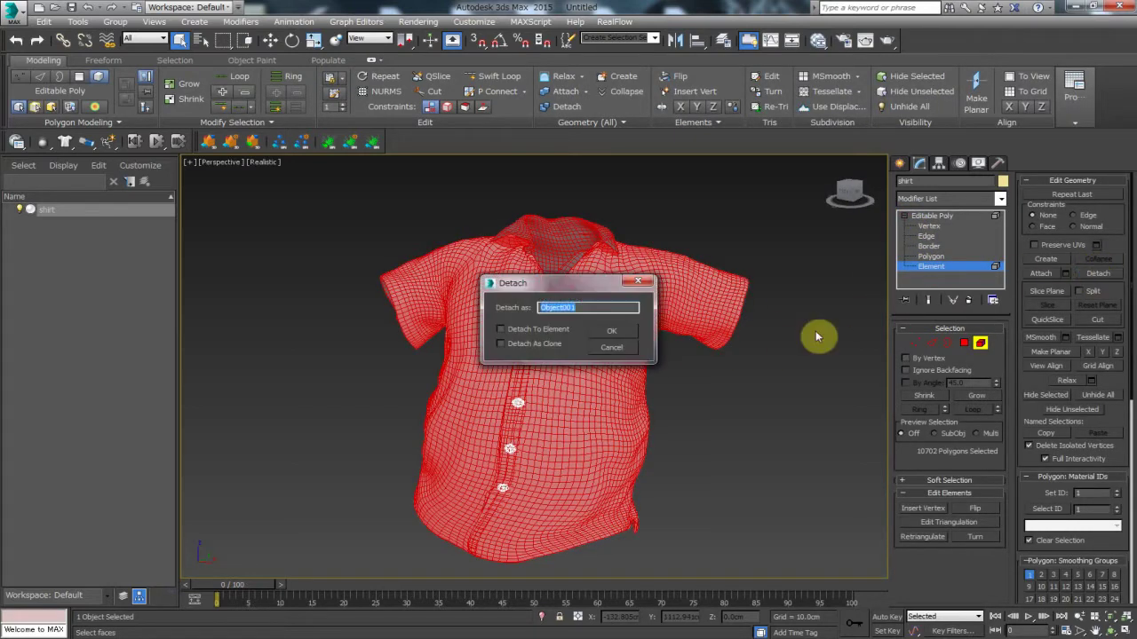
click(626, 333)
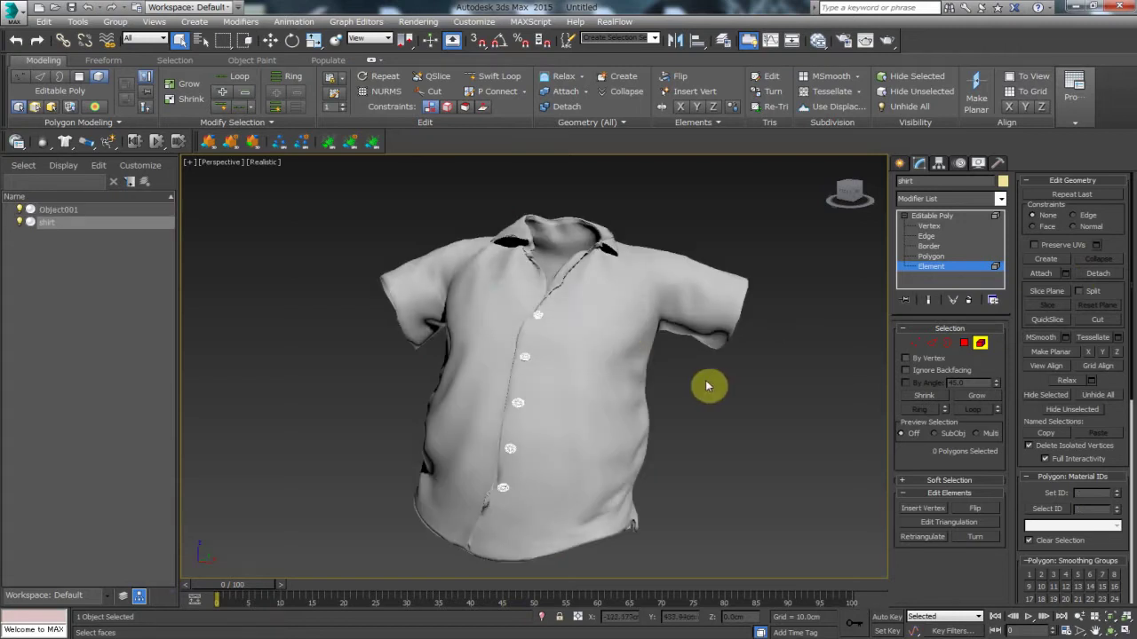
Step: Hide the leftover shirt object containing the buttons
key(5)
right_click(535, 310)
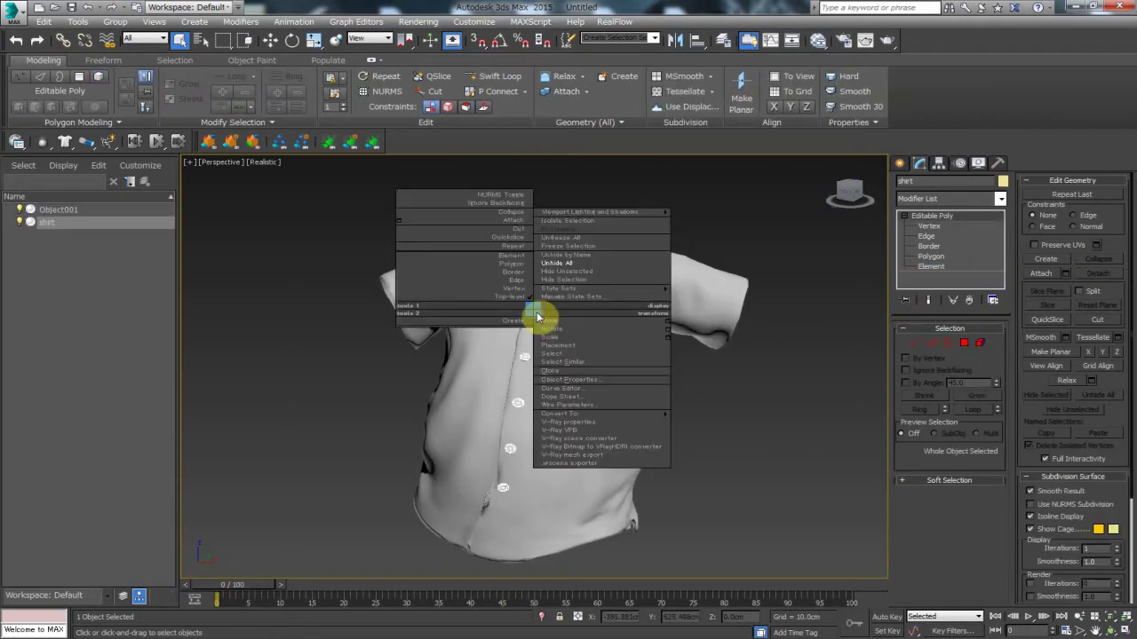
click(597, 283)
Step: Select Object001 and browse the Modifier List
click(599, 344)
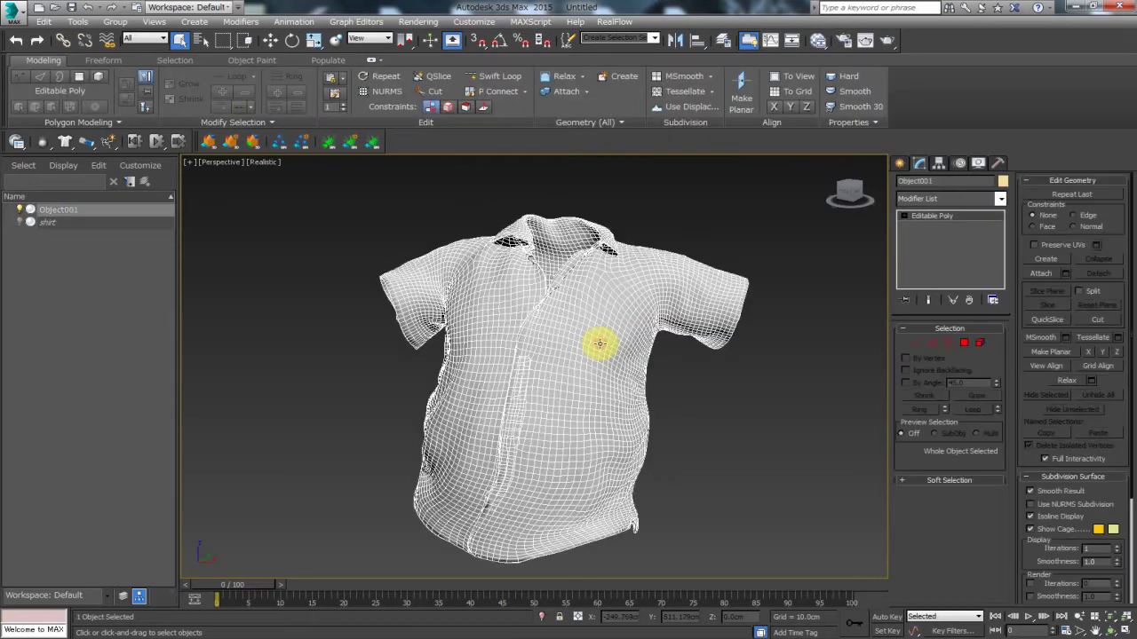
click(1000, 199)
mouse_move(1001, 233)
mouse_down()
mouse_move(1009, 441)
mouse_move(1015, 431)
mouse_up()
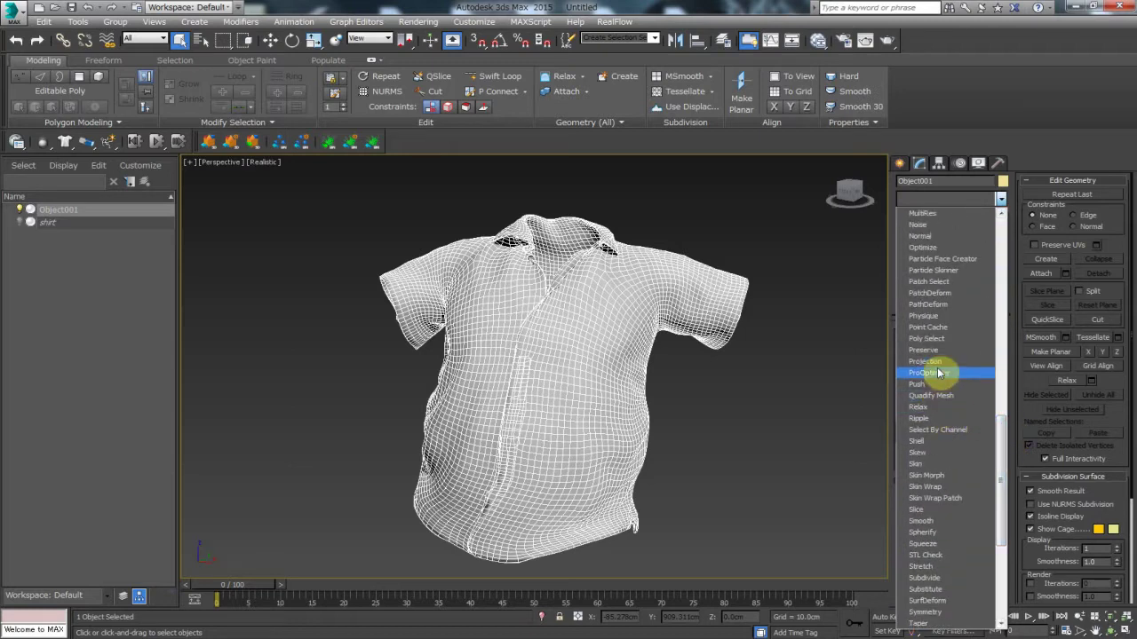
Step: Add ProOptimizer to Object001 with Keep Textures, calculate, and set Vertex % to 10
click(965, 374)
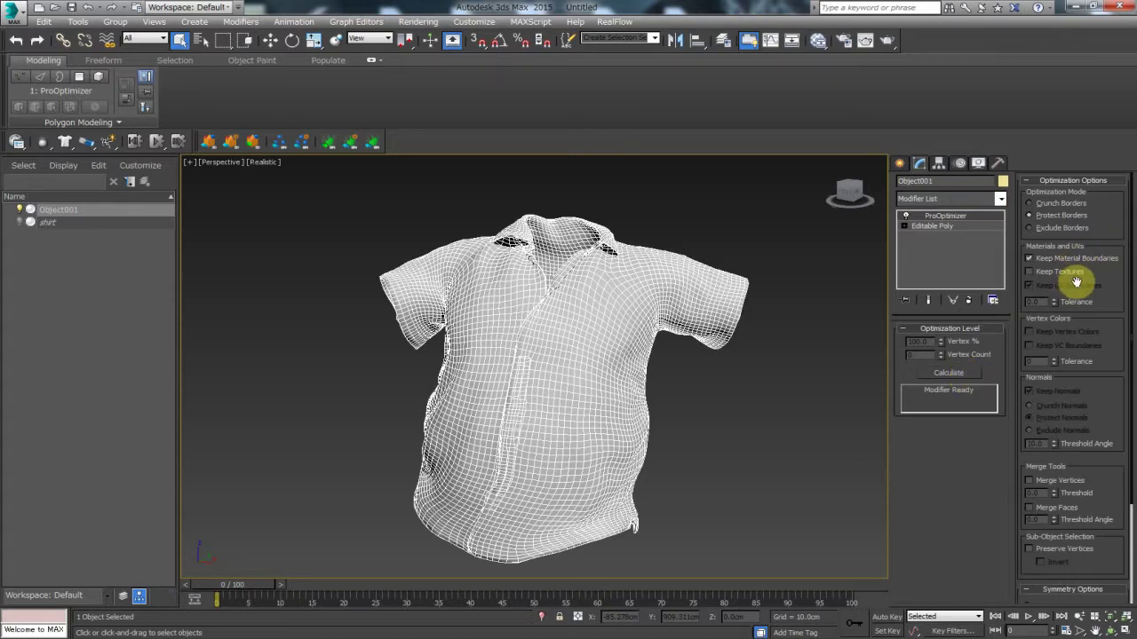
click(1030, 272)
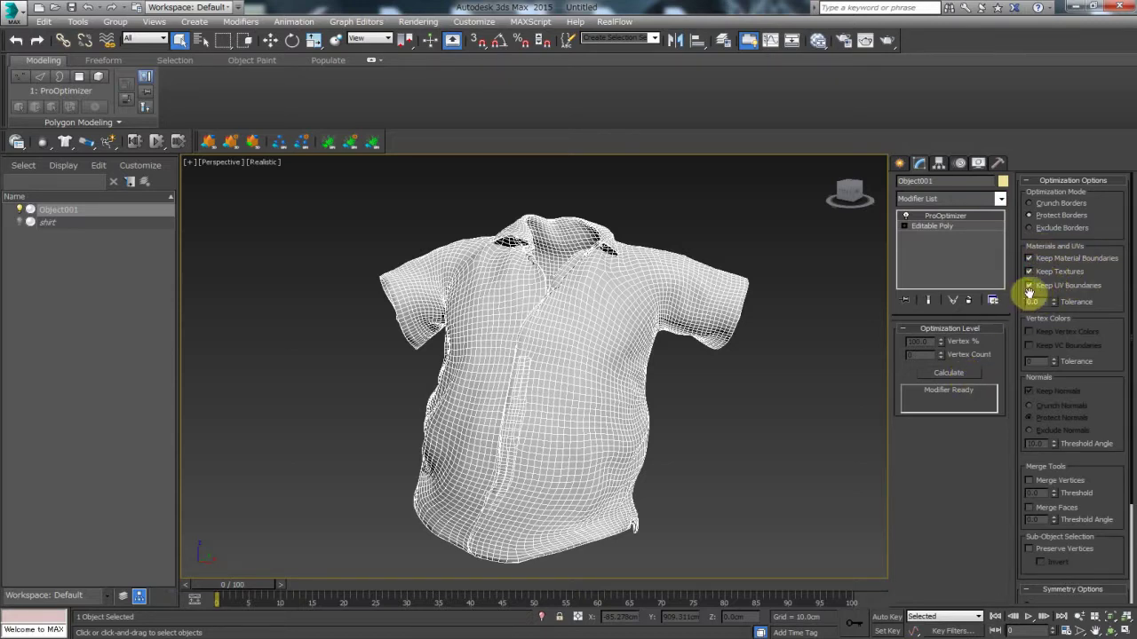
click(954, 375)
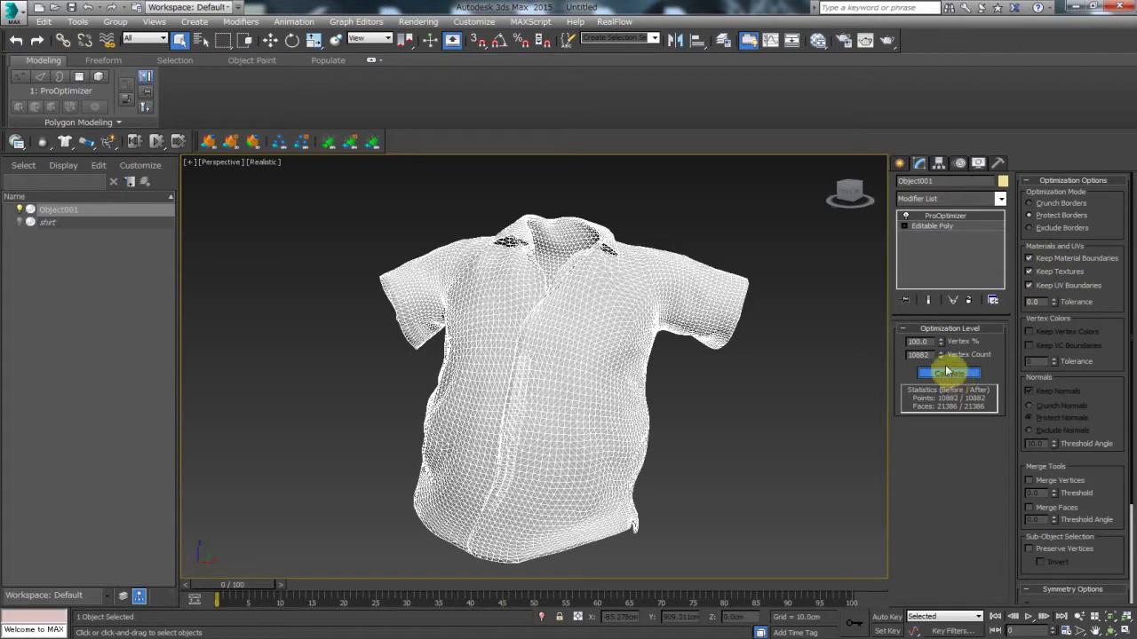
mouse_move(938, 348)
mouse_down()
mouse_move(953, 487)
mouse_move(982, 589)
mouse_move(1011, 72)
mouse_move(1018, 249)
mouse_up()
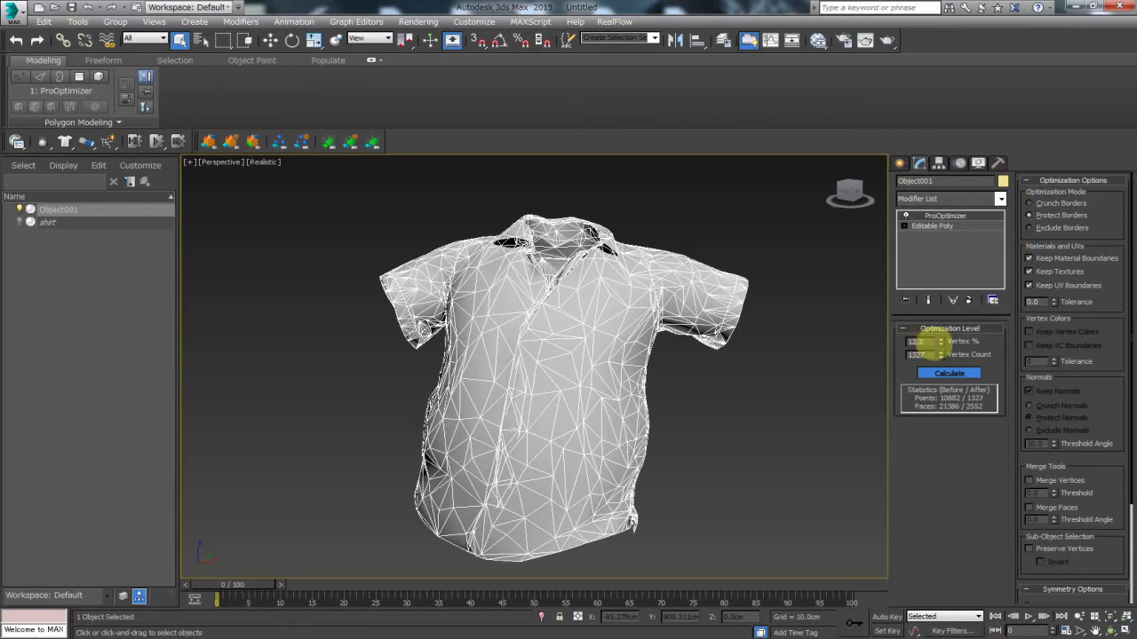
drag(928, 341, 890, 338)
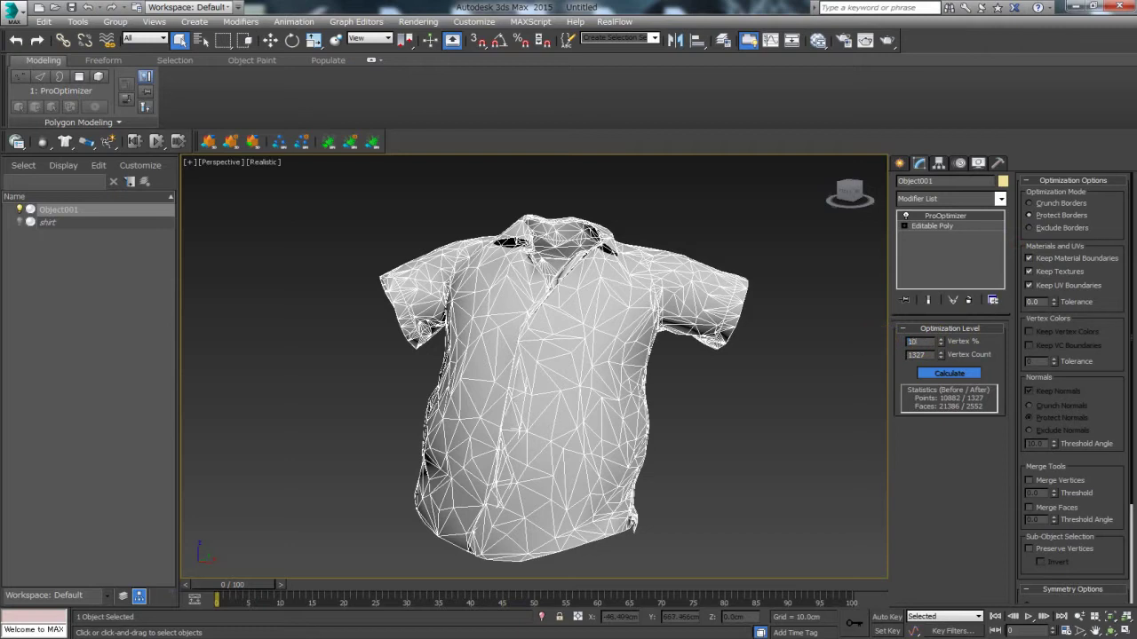
key(Return)
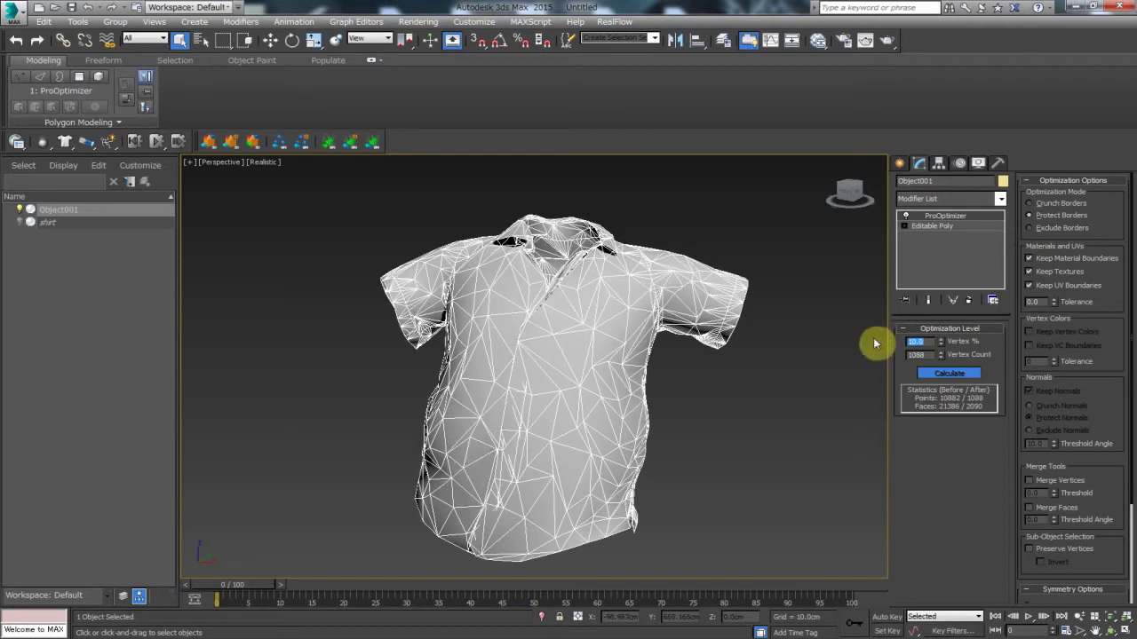
Step: Collapse Object001's ProOptimizer into an Editable Mesh, then reselect the shirt
right_click(939, 216)
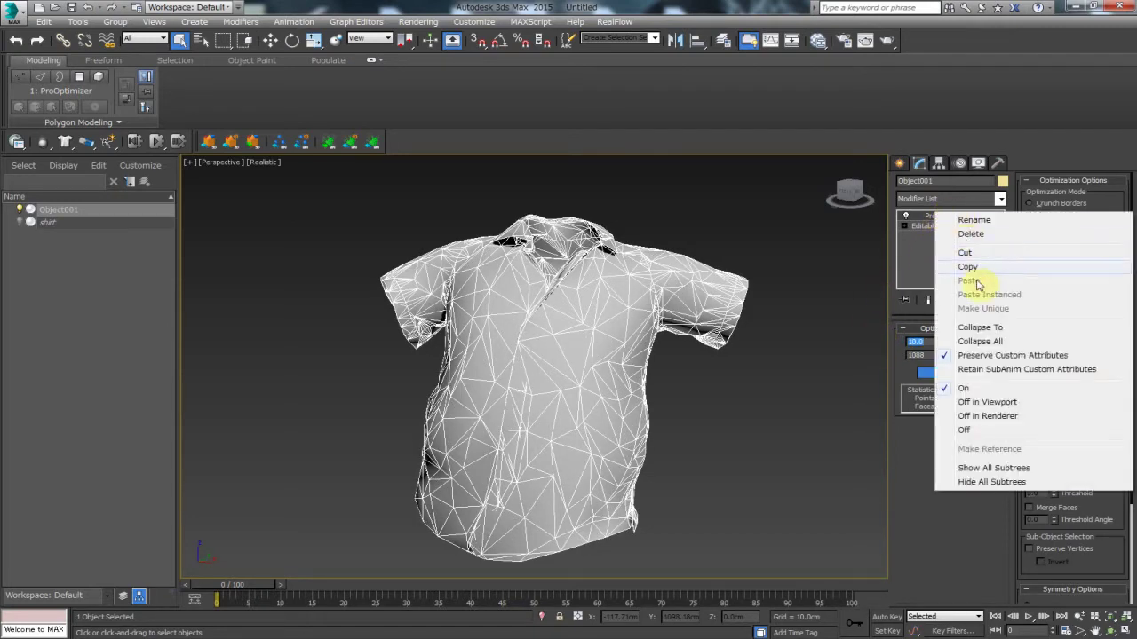
click(980, 328)
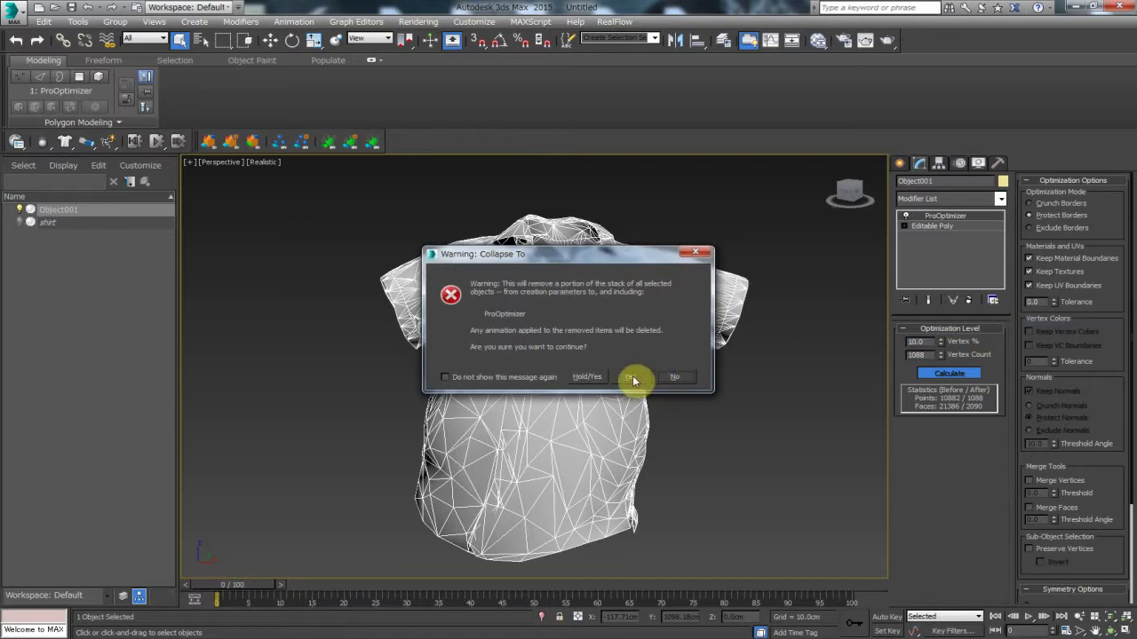
click(631, 377)
click(795, 314)
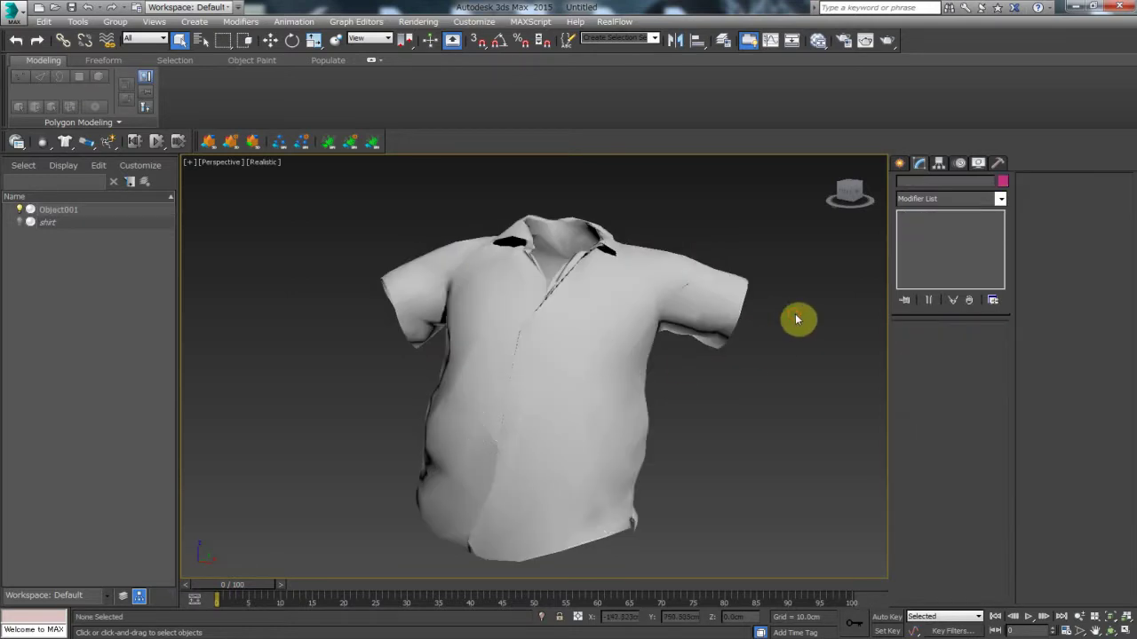
click(569, 369)
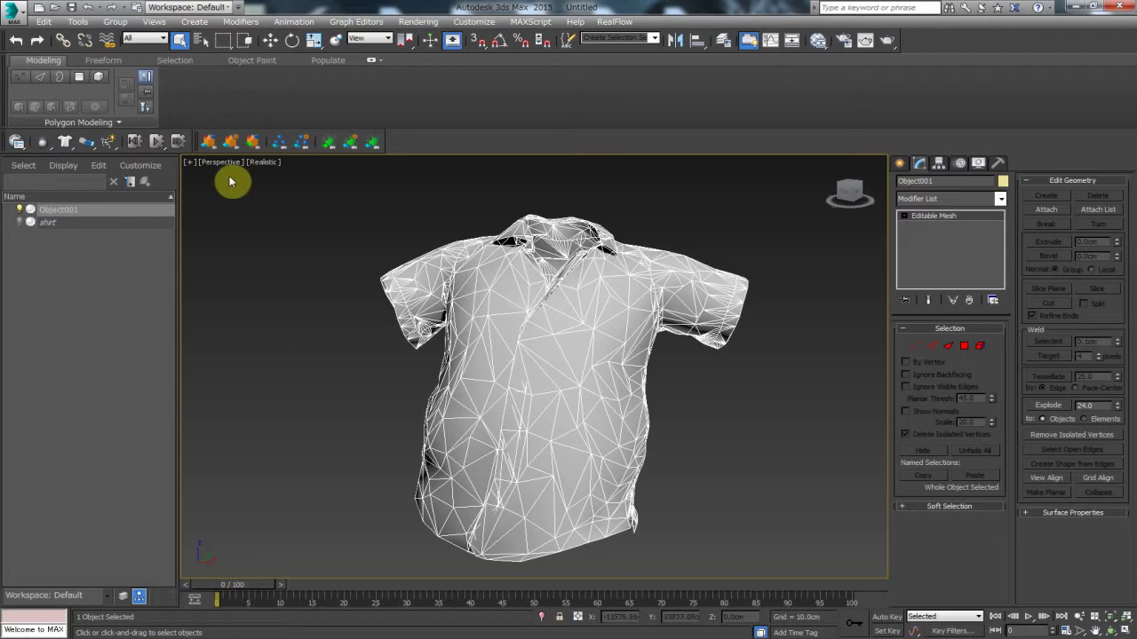
Step: Export the selected Object001 as OBJ file shirt to the 05-06 2 folder using the DAZ Studio preset
click(14, 17)
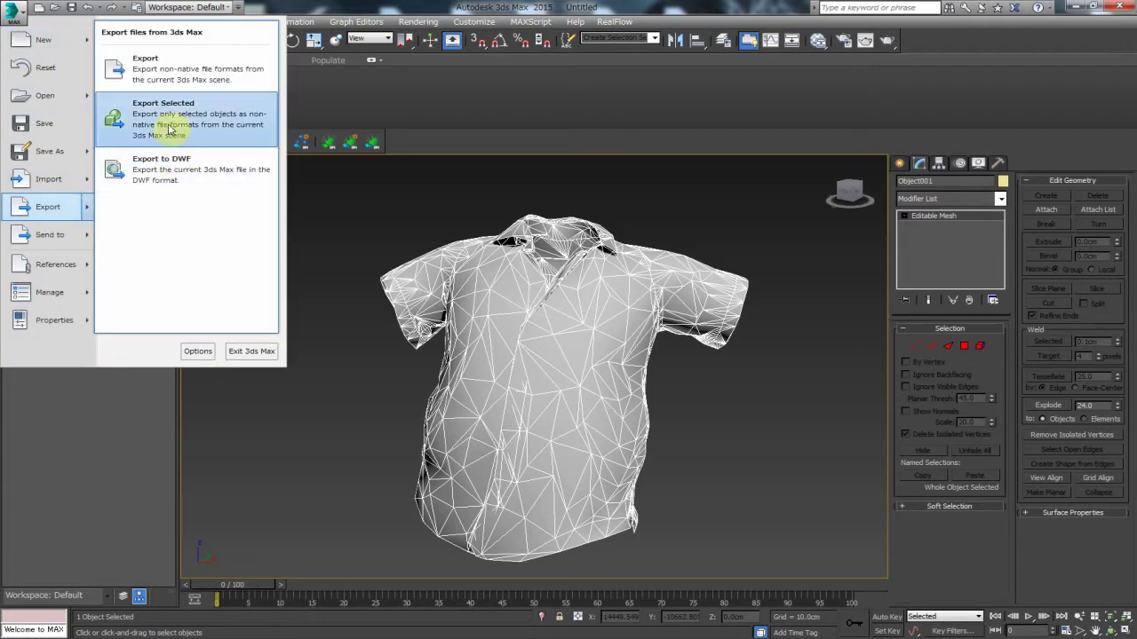
mouse_move(48, 207)
click(170, 123)
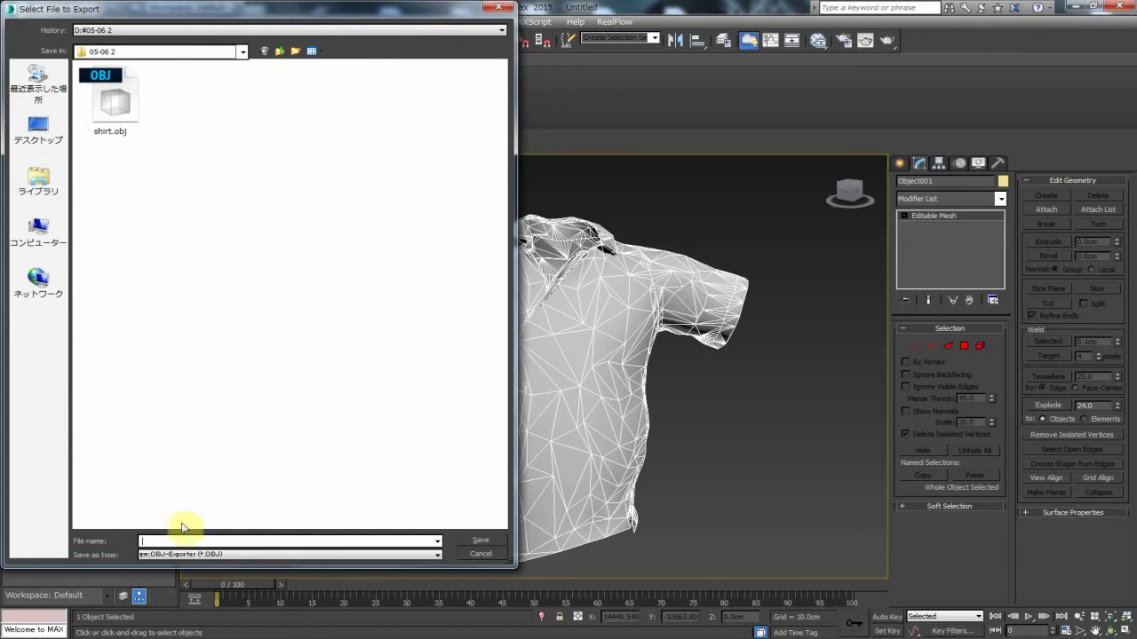
click(180, 540)
text(shirt)
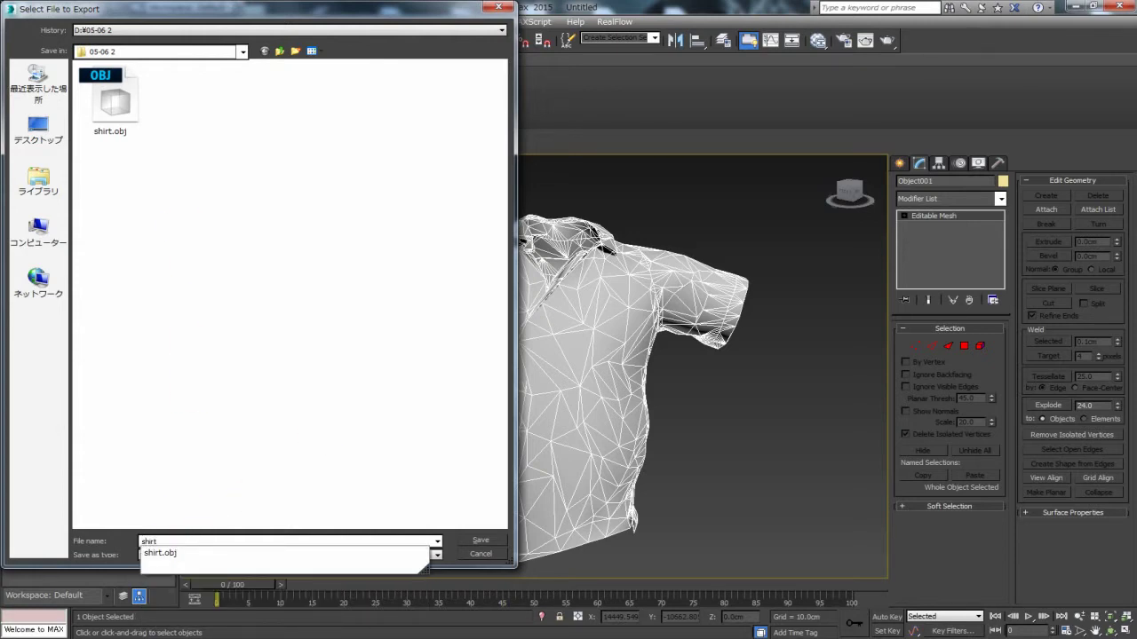
click(313, 435)
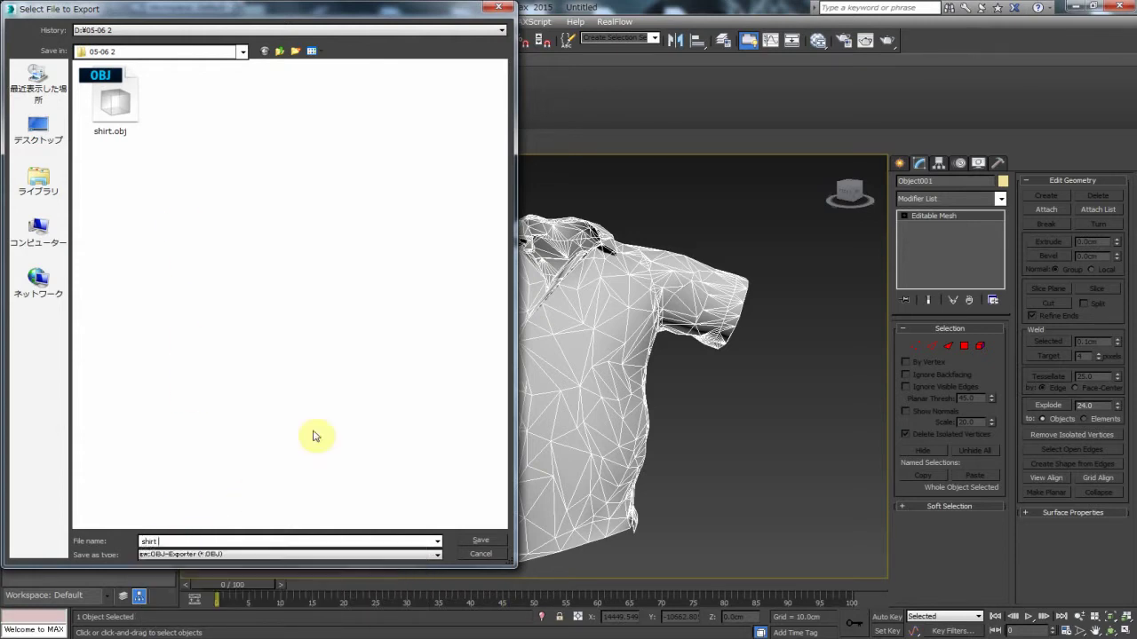
key(Return)
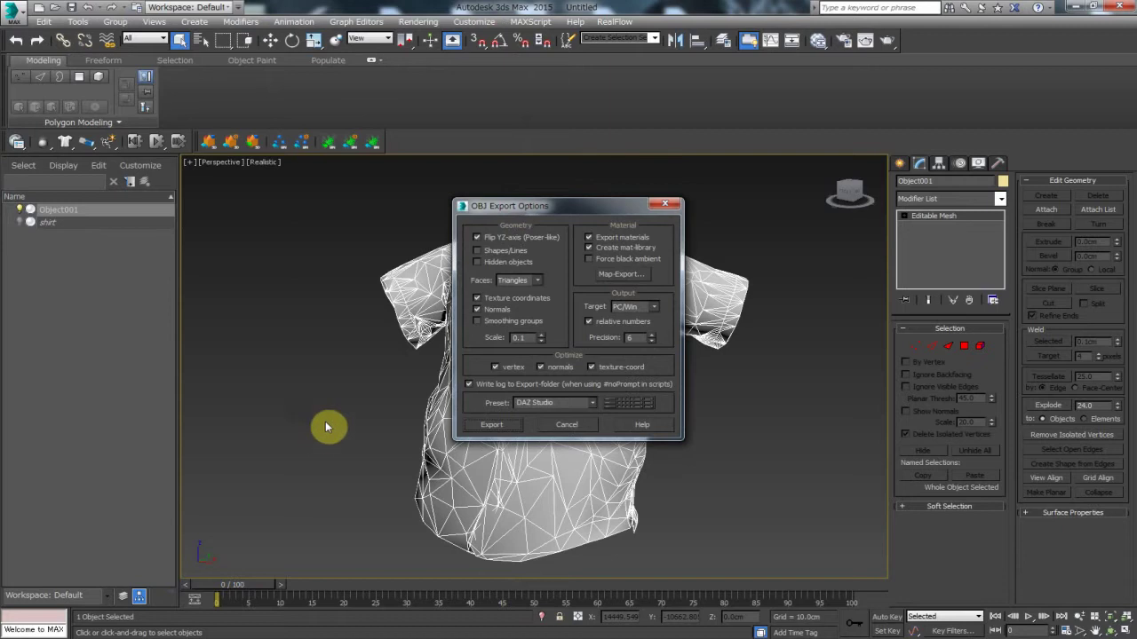
double_click(531, 338)
click(494, 431)
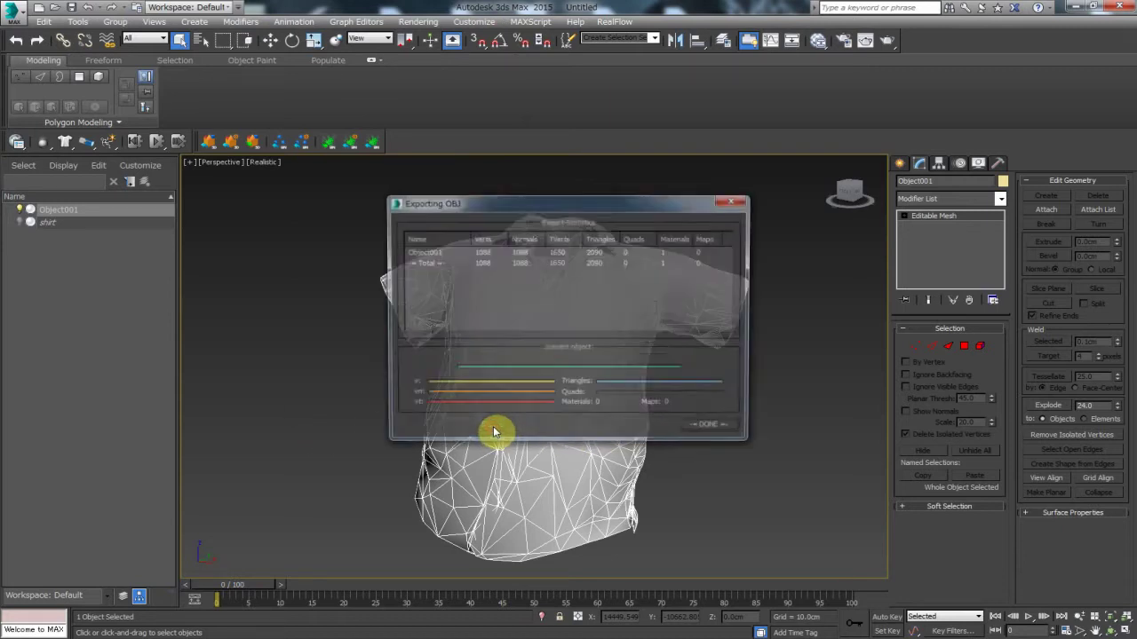
click(714, 432)
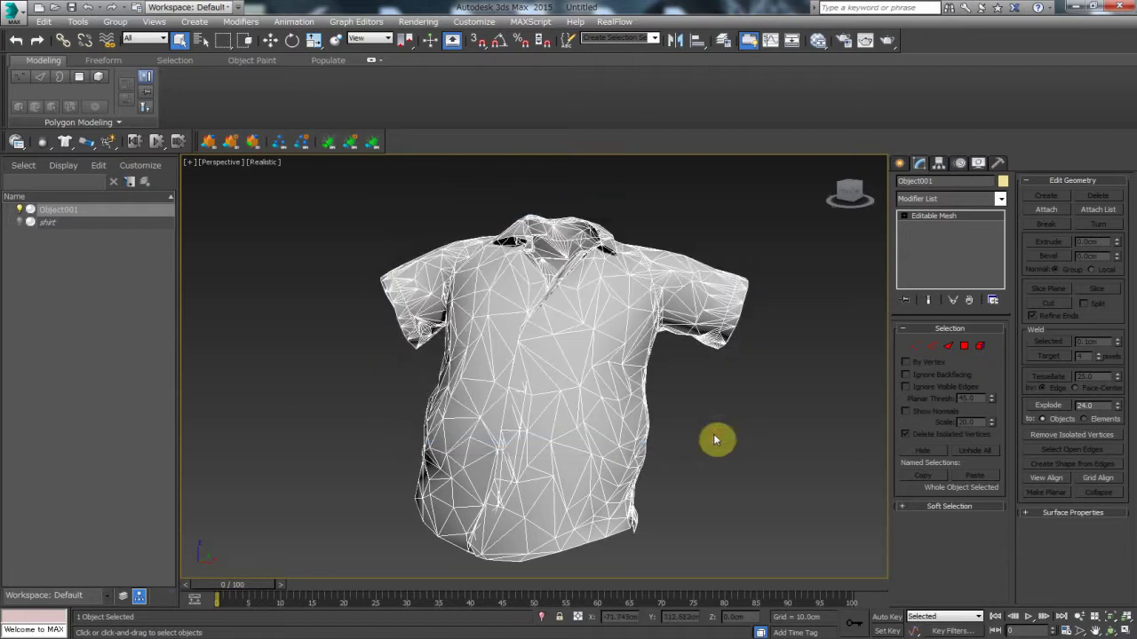
Step: Import shirt opt.obj into DAZ Studio with the default OBJ import options
click(1076, 6)
click(11, 19)
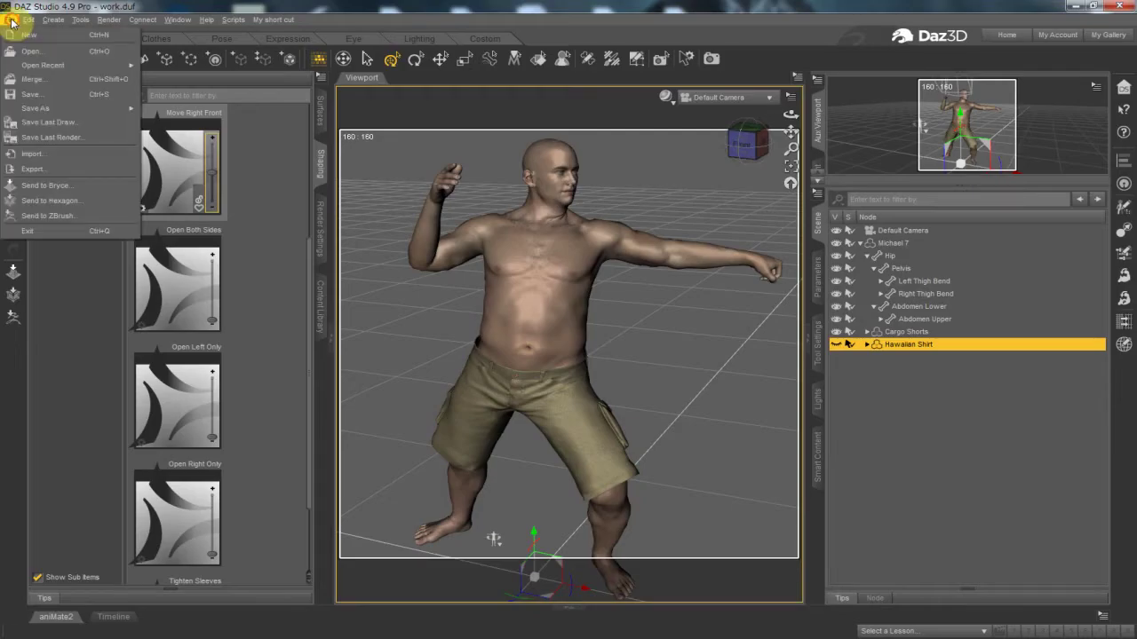
click(60, 155)
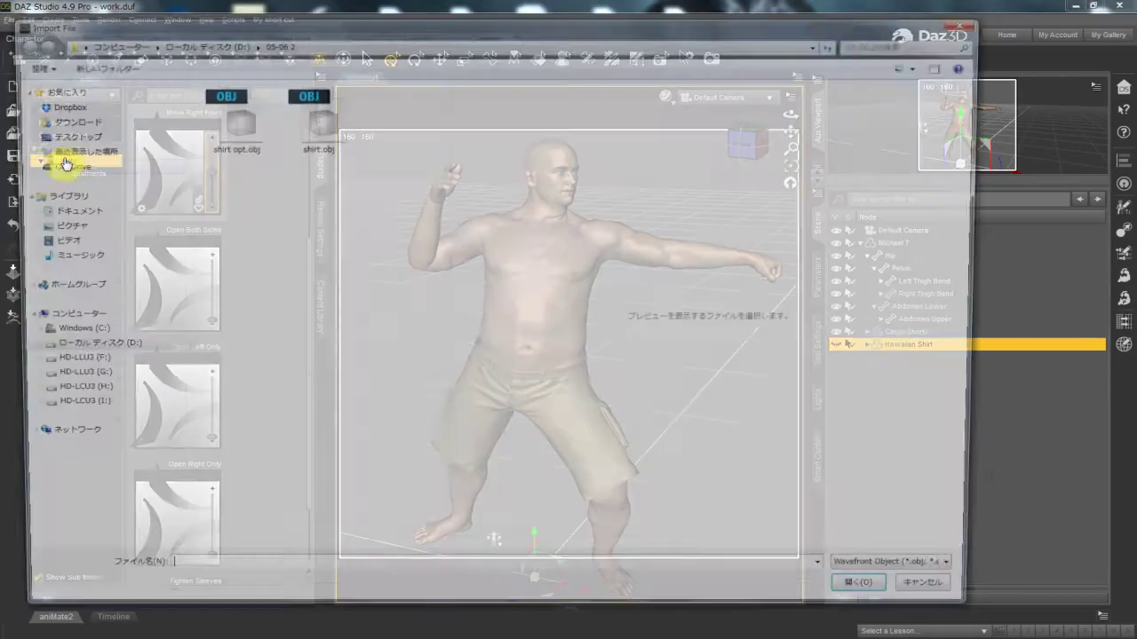
click(254, 131)
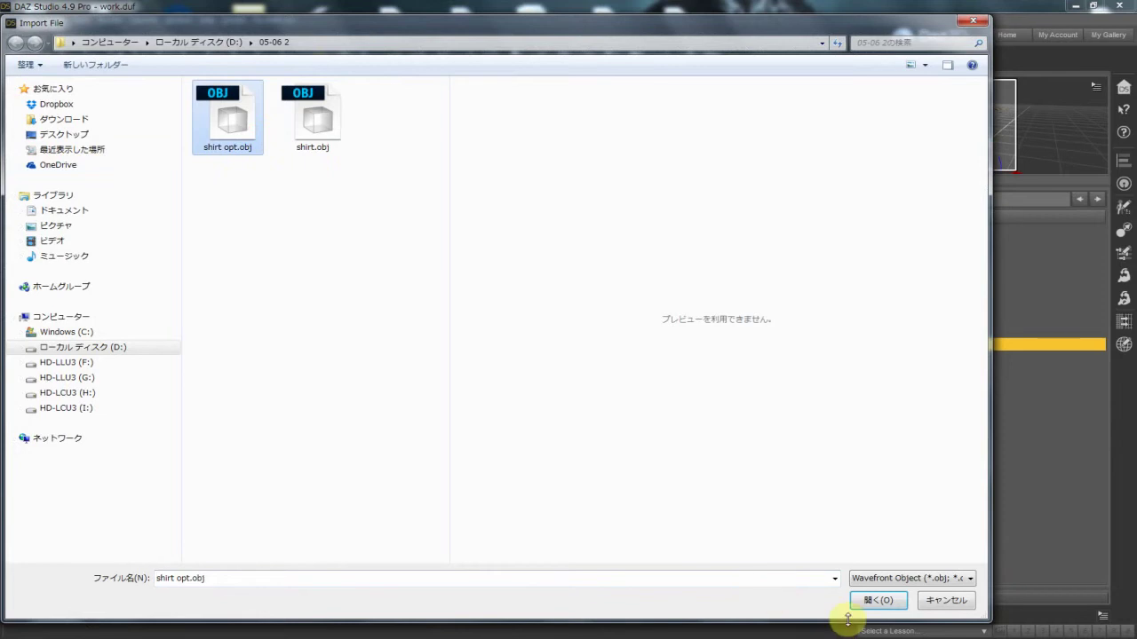
click(881, 601)
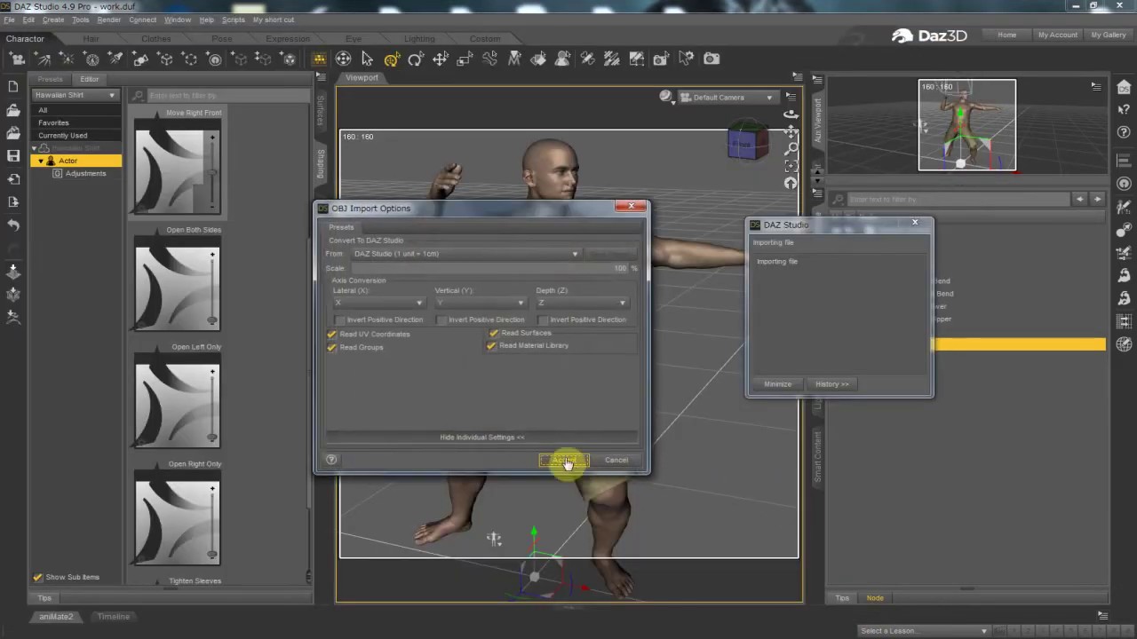
click(564, 462)
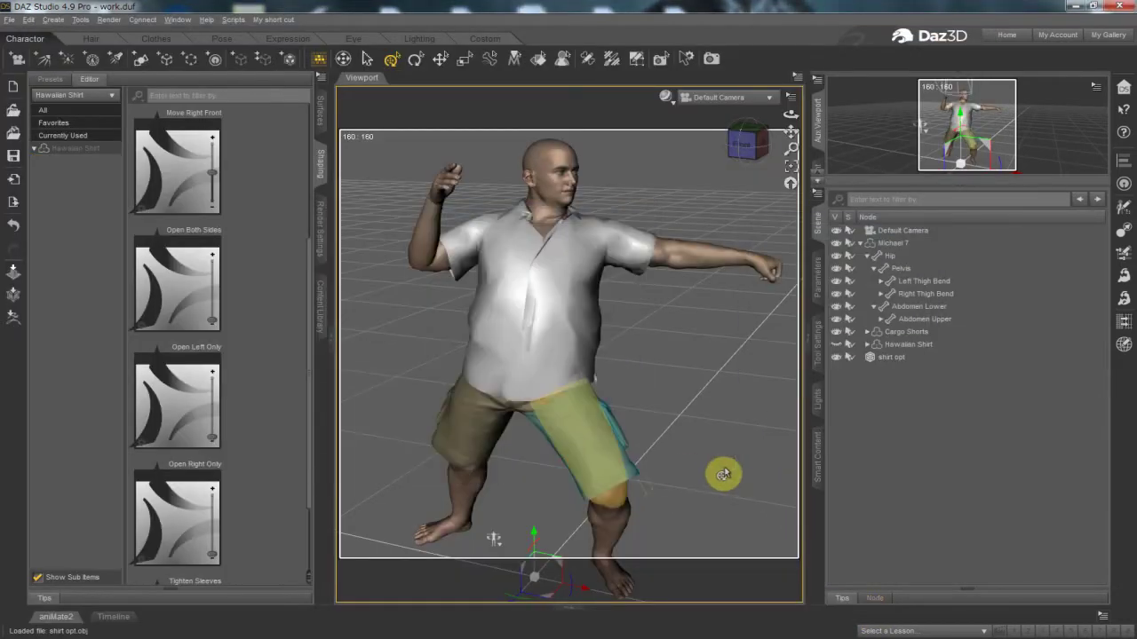
Step: Set the shirt opt surface's Diffuse Color map to JJHS_Yellow_Flowers.jpg
click(894, 357)
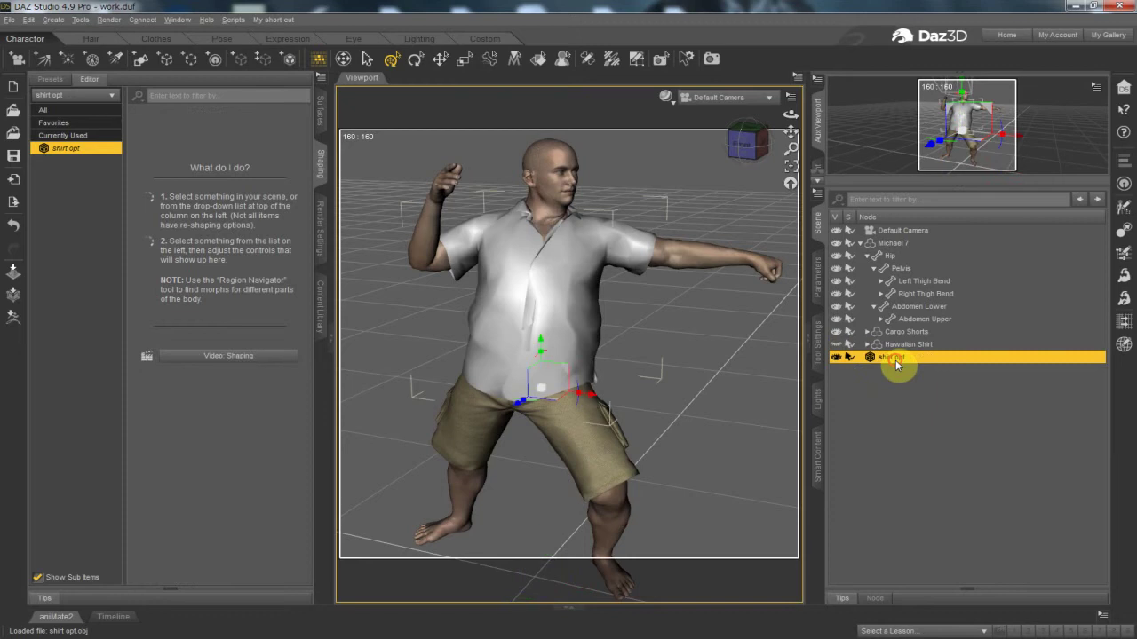
click(321, 112)
click(70, 145)
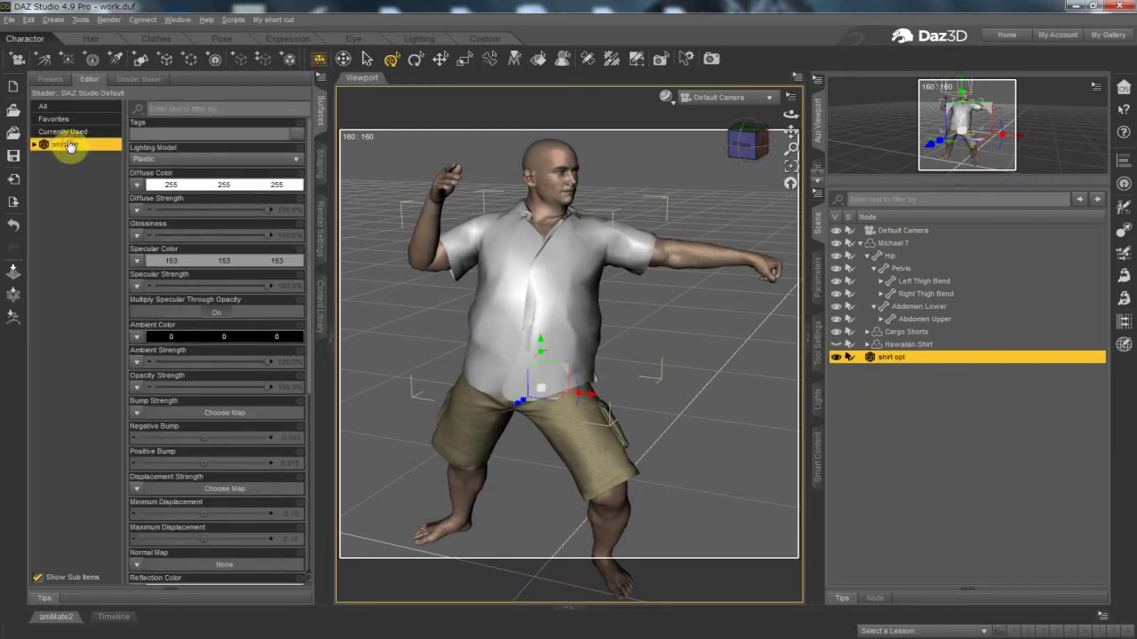
click(137, 189)
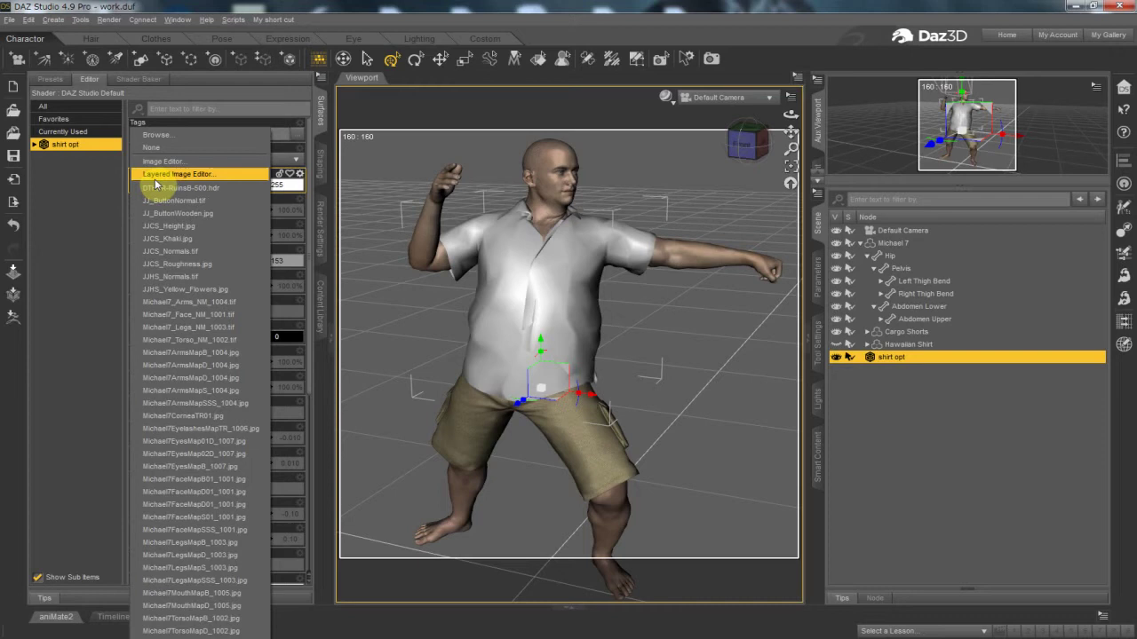
click(180, 134)
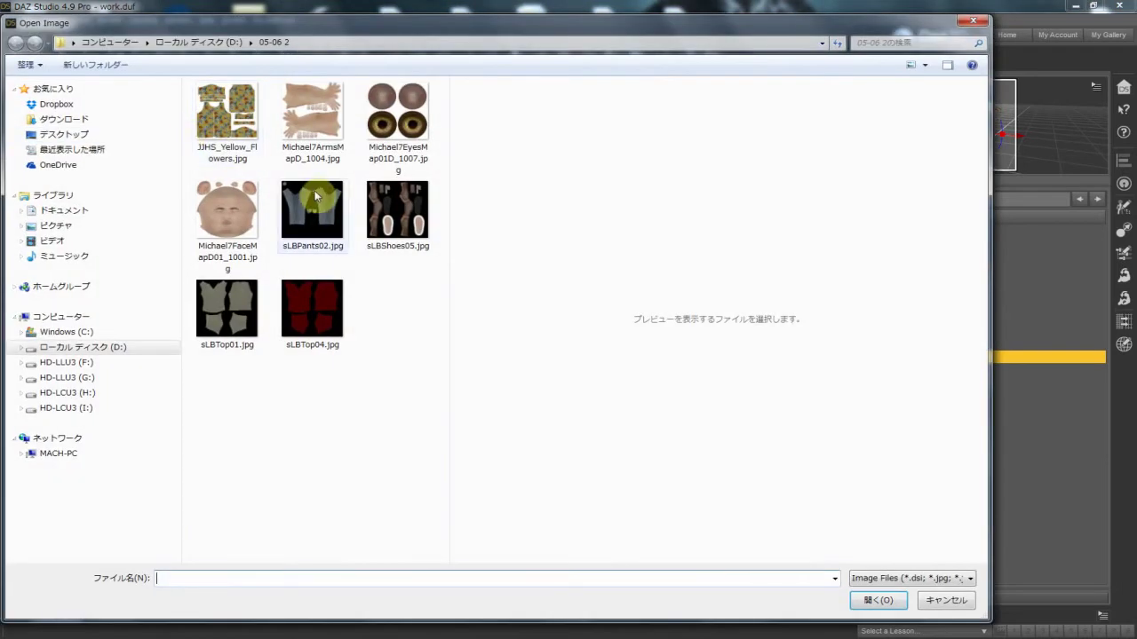
click(237, 137)
click(879, 600)
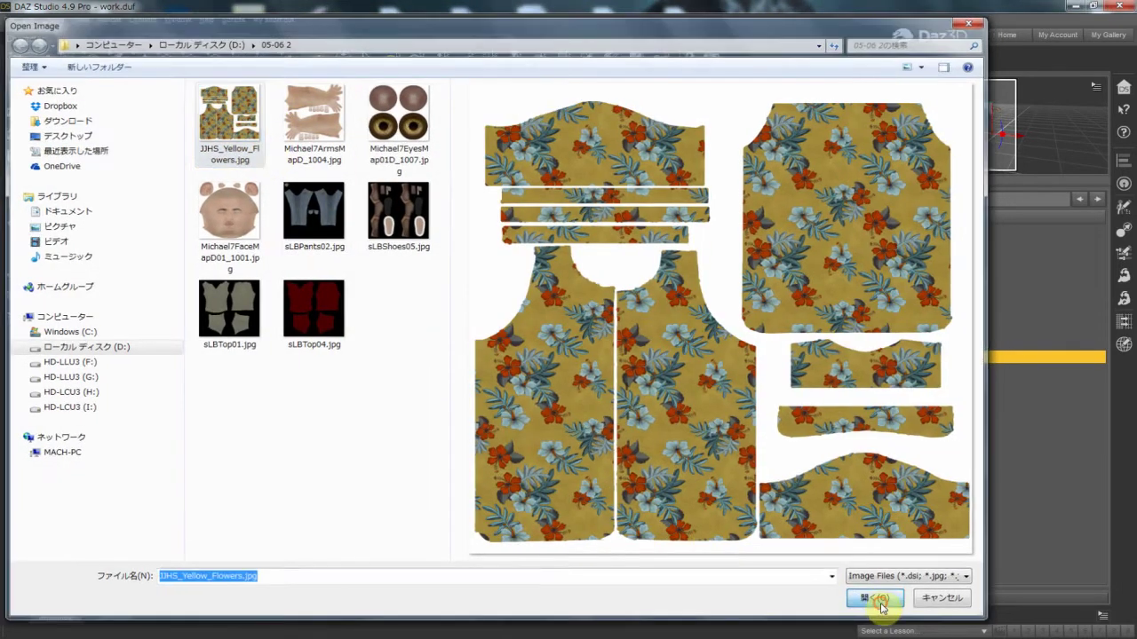
Step: Orbit around the figure and switch the viewport draw style to Wire Shaded
drag(751, 142, 568, 311)
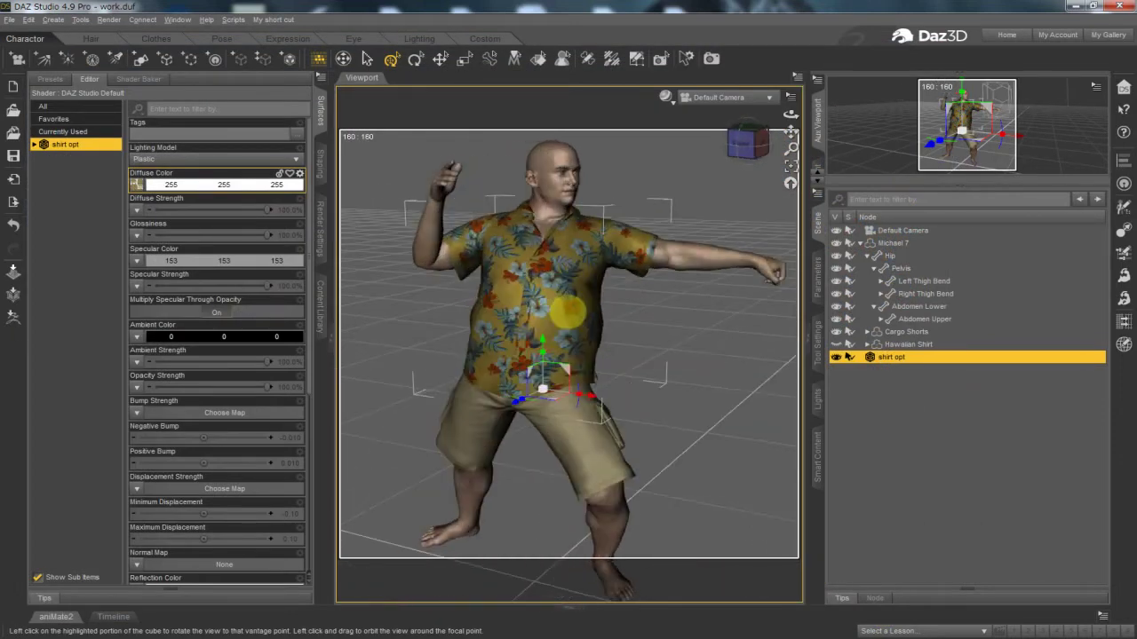
click(667, 97)
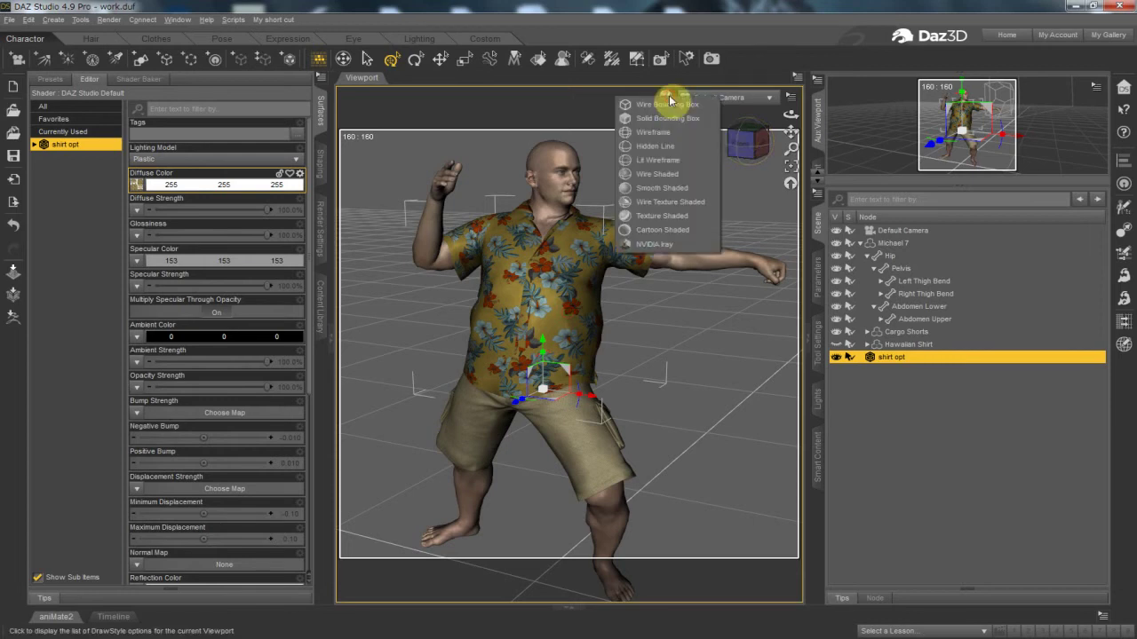
click(682, 174)
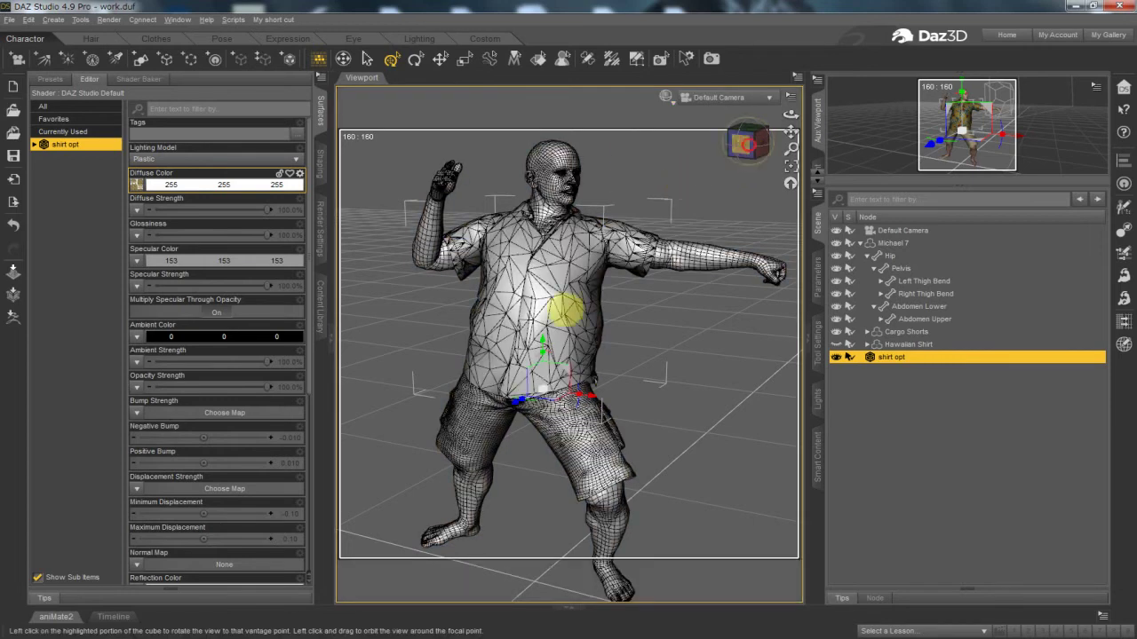